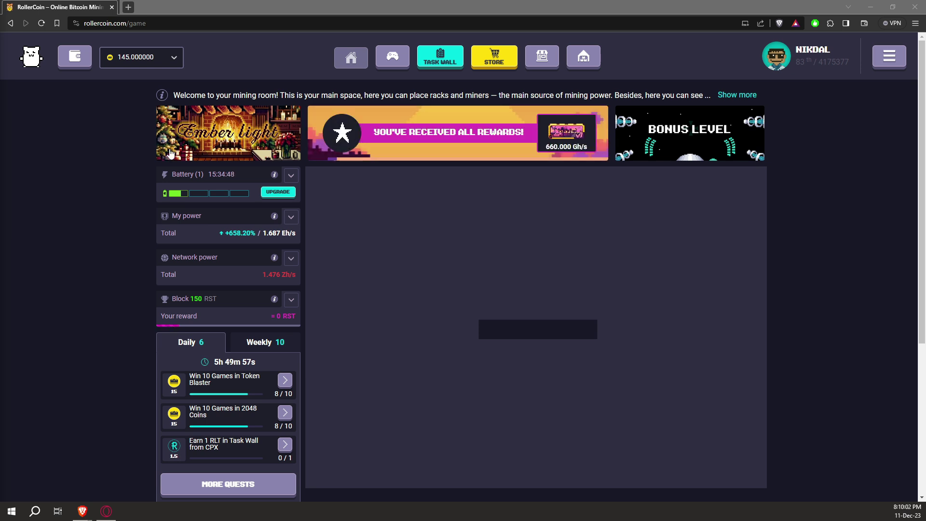
# Step: Browse the store's Season Pass page, then return to the mining room
pyautogui.click(493, 58)
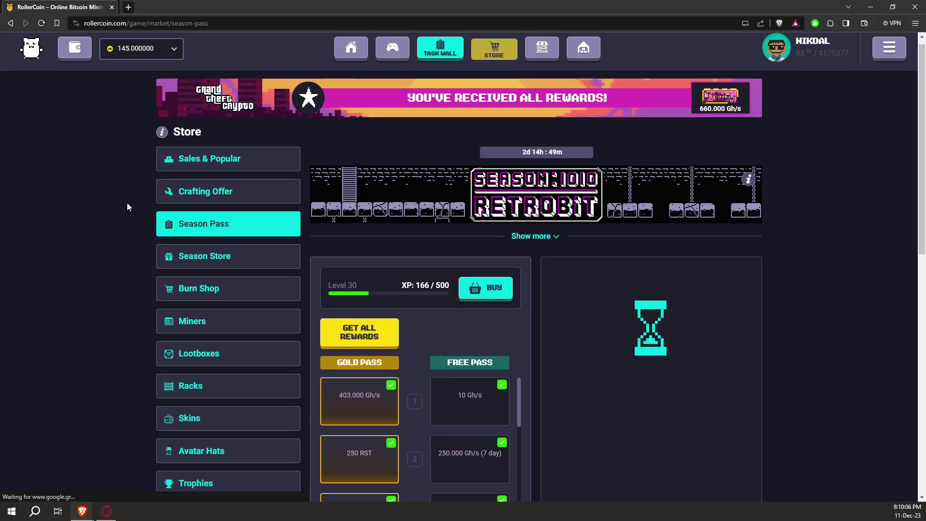
pyautogui.scroll(-4, 127, 206)
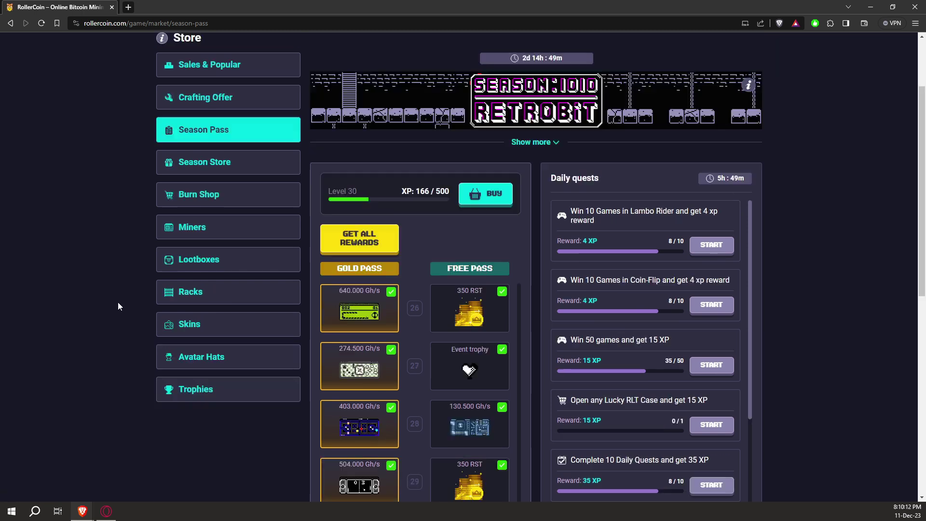
pyautogui.scroll(4, 118, 302)
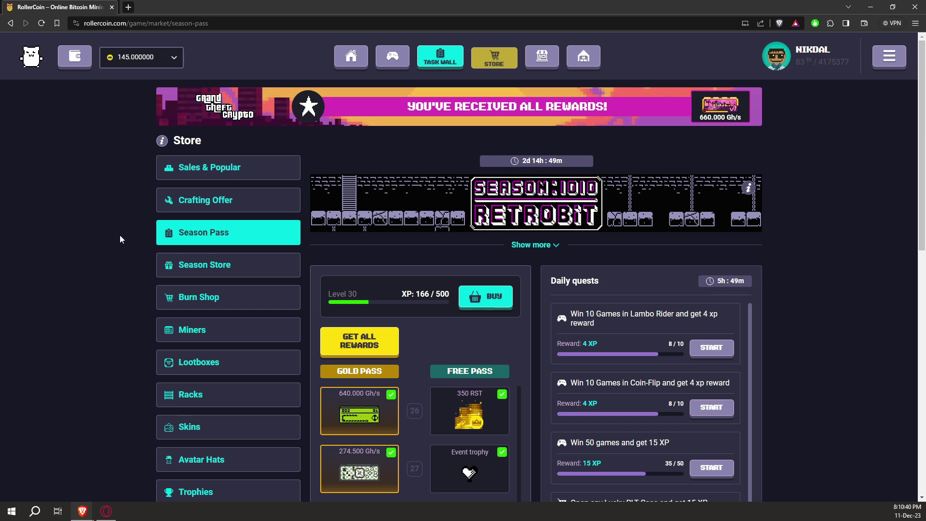
pyautogui.click(350, 57)
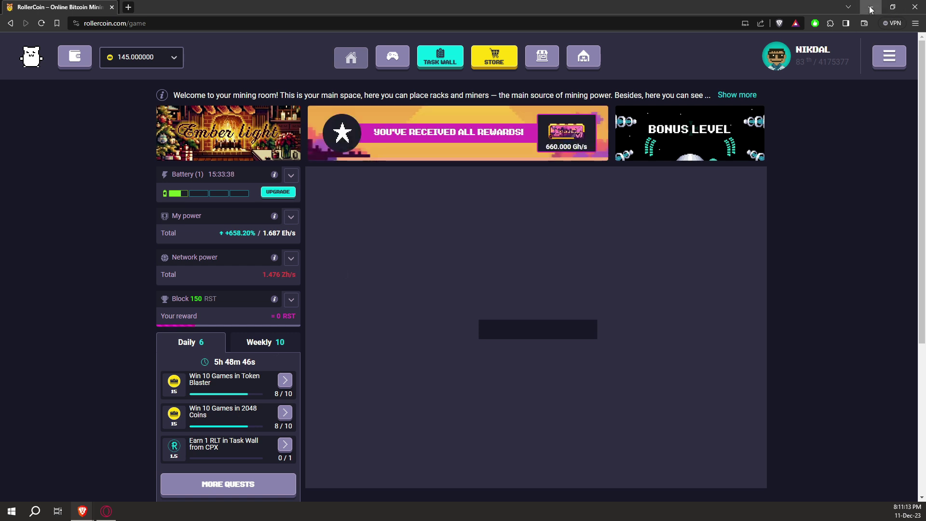
# Step: Show the Season Store items and view the Common Fans Case details
pyautogui.click(494, 56)
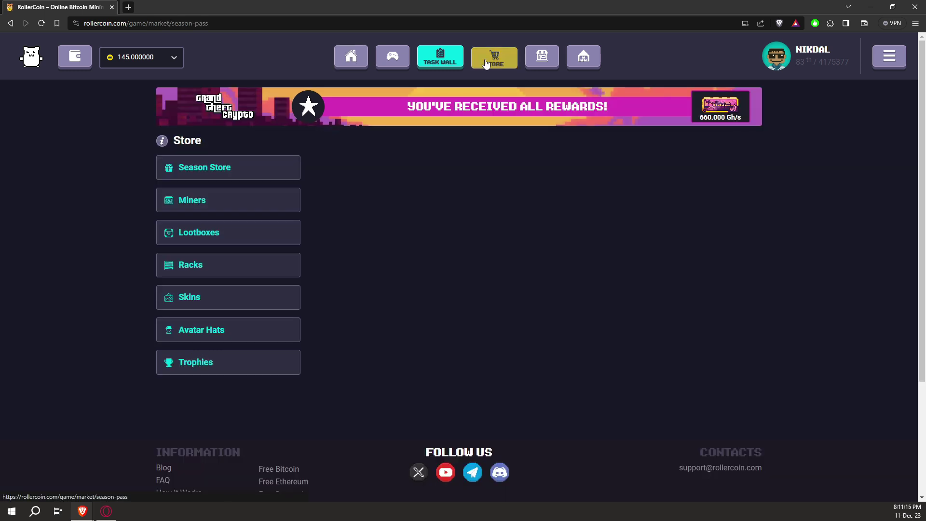
pyautogui.click(213, 266)
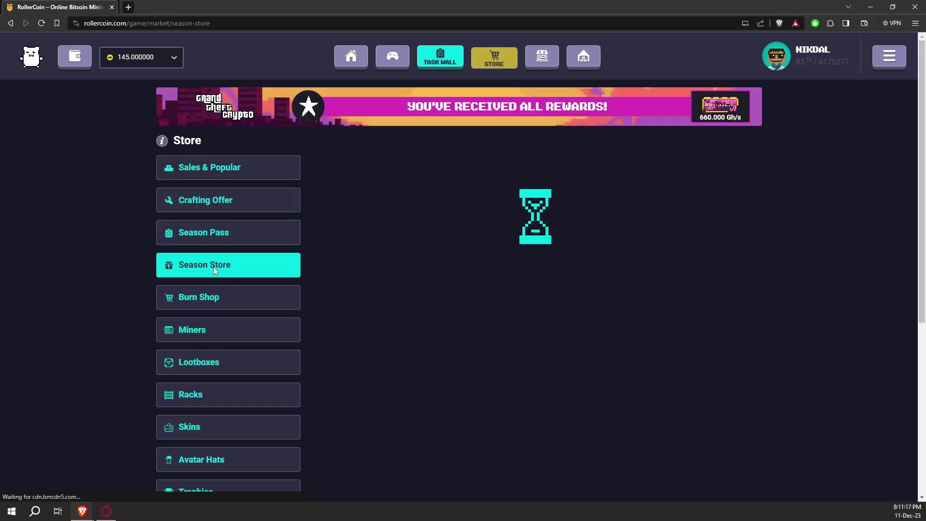
pyautogui.scroll(-2, 223, 300)
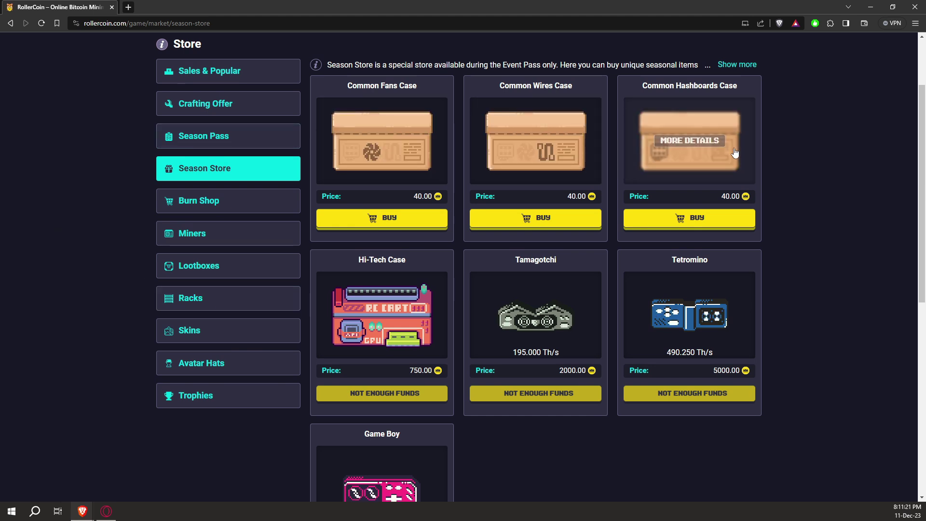
pyautogui.moveTo(316, 54)
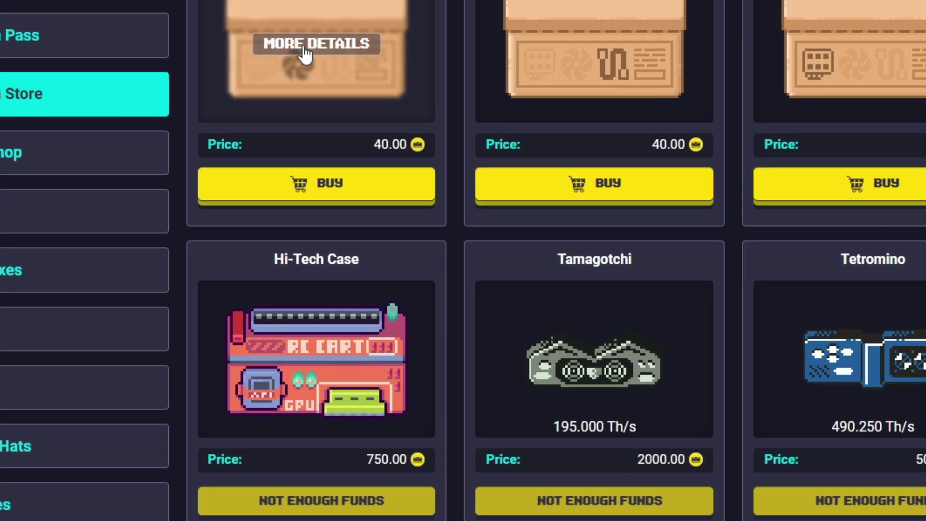
pyautogui.click(385, 164)
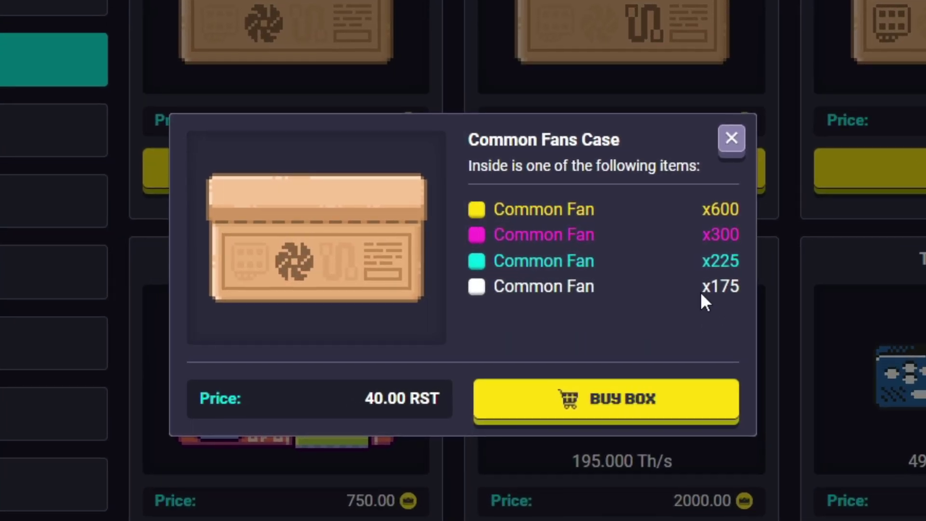
# Step: Highlight the x175, x225 and x600 fan amounts, then close the case details
pyautogui.moveTo(702, 287); pyautogui.dragTo(740, 284)
pyautogui.moveTo(702, 258); pyautogui.dragTo(739, 260)
pyautogui.click(738, 235)
pyautogui.doubleClick(727, 208)
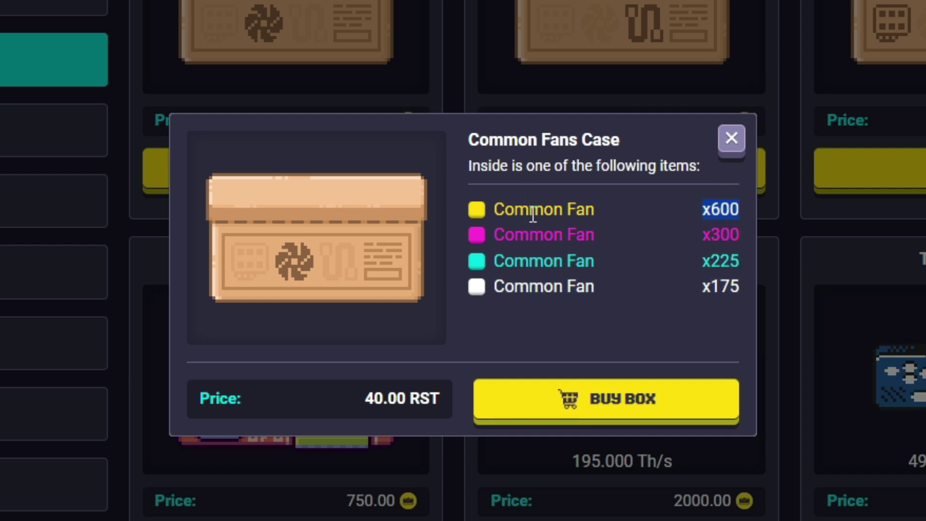
pyautogui.click(761, 287)
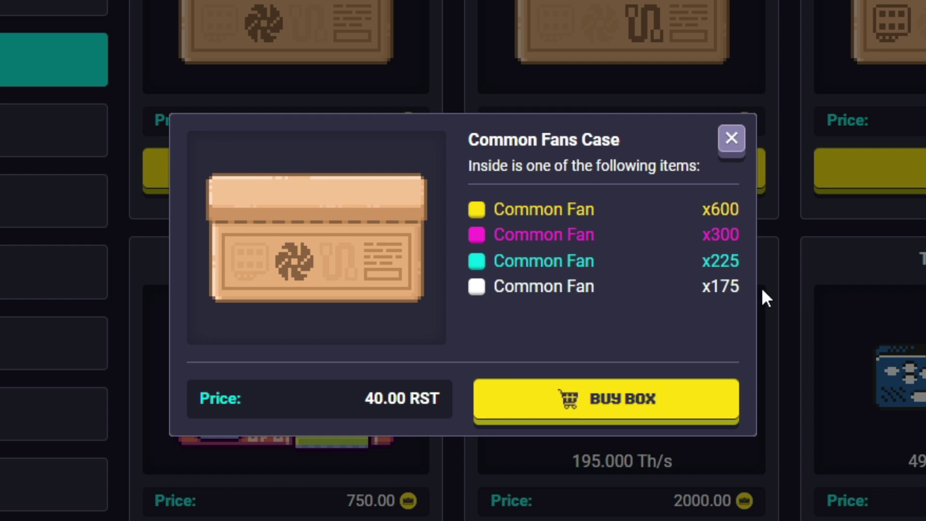
pyautogui.moveTo(704, 284); pyautogui.dragTo(741, 288)
pyautogui.click(718, 285)
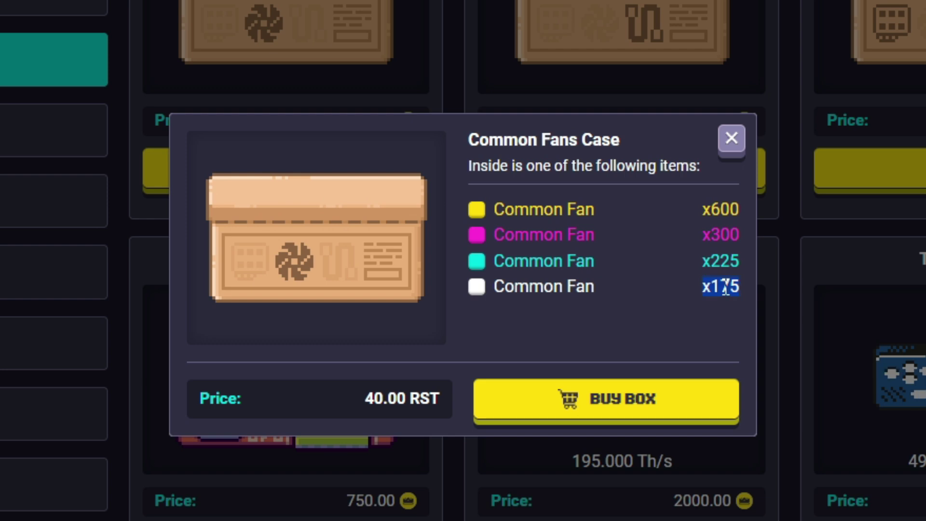
pyautogui.doubleClick(729, 260)
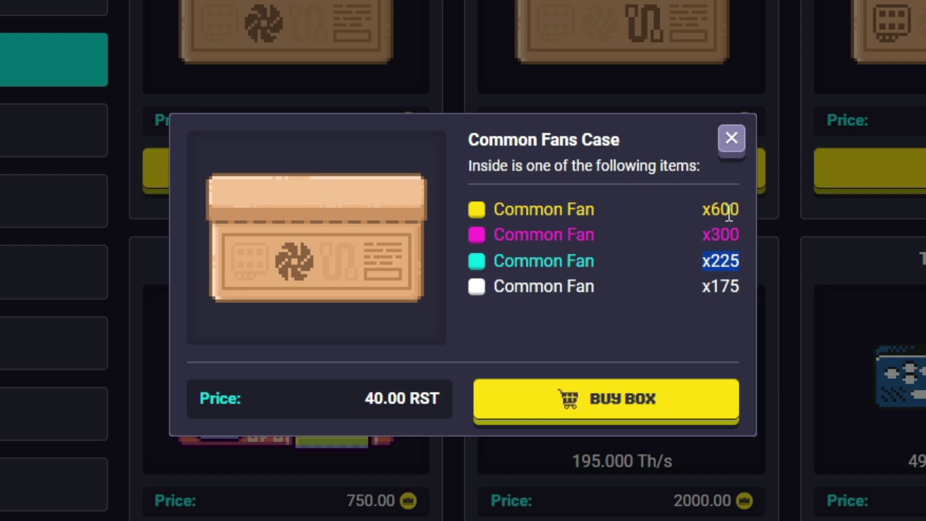
pyautogui.click(727, 138)
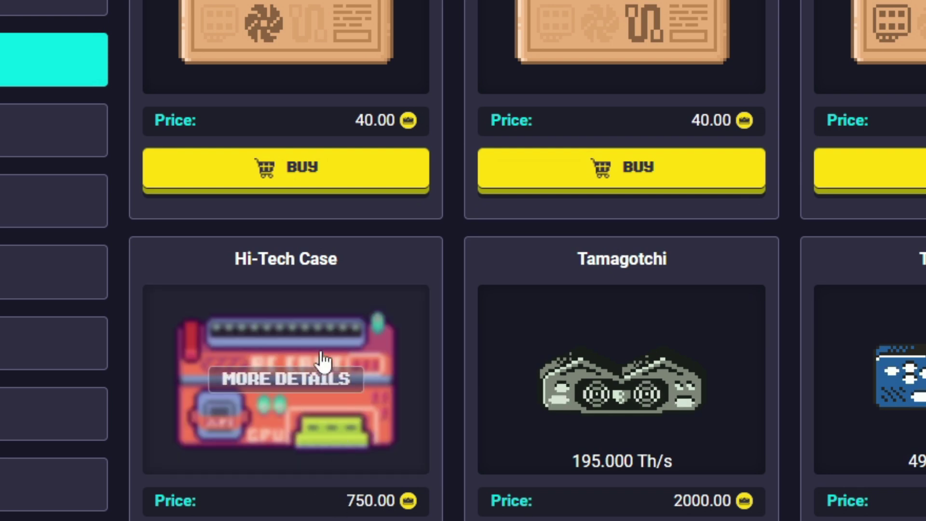
pyautogui.click(278, 382)
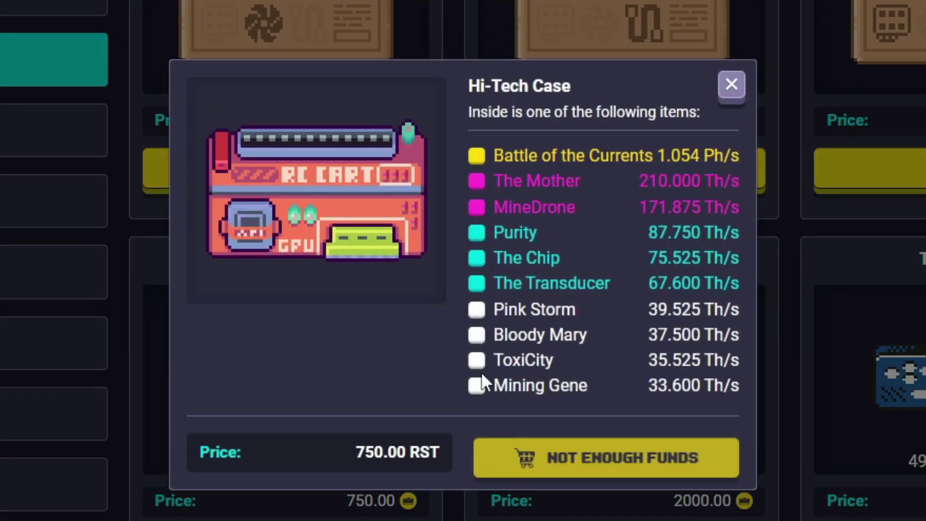
pyautogui.moveTo(649, 385); pyautogui.dragTo(704, 385)
pyautogui.moveTo(648, 359); pyautogui.dragTo(701, 360)
pyautogui.moveTo(659, 309); pyautogui.dragTo(664, 366)
pyautogui.moveTo(531, 309); pyautogui.dragTo(584, 385)
pyautogui.moveTo(611, 287); pyautogui.dragTo(487, 236)
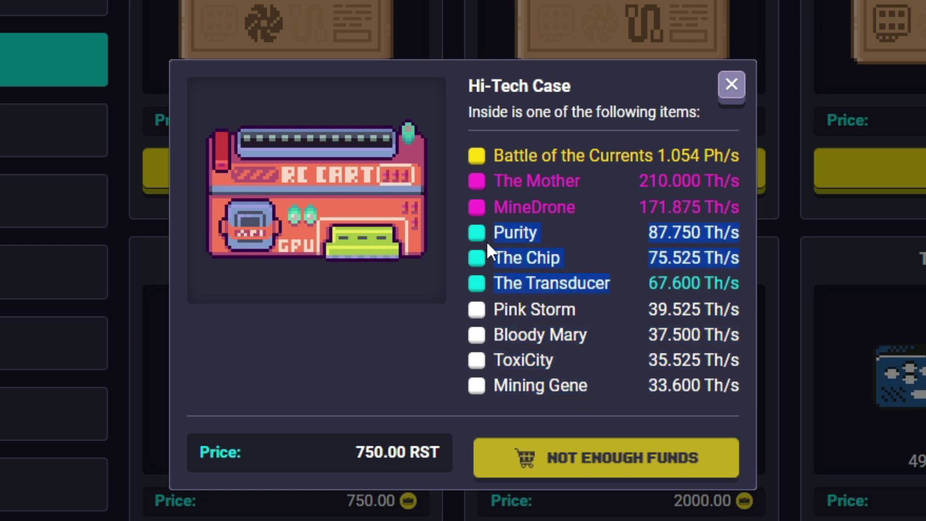
pyautogui.moveTo(591, 206); pyautogui.dragTo(737, 392)
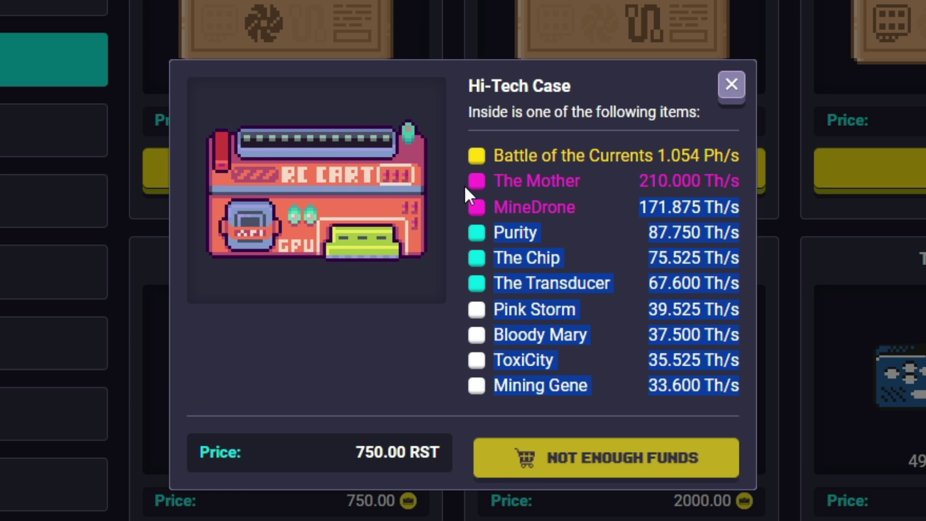
pyautogui.doubleClick(508, 156)
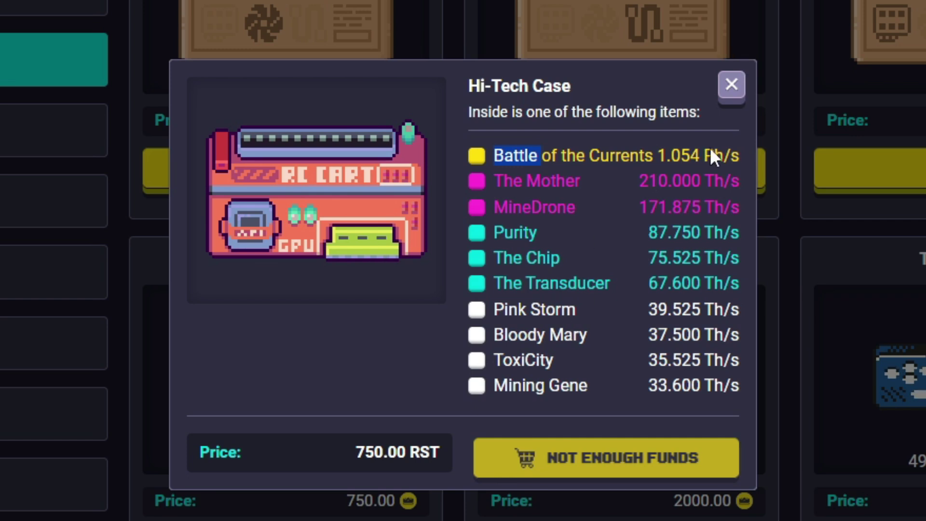
pyautogui.click(728, 92)
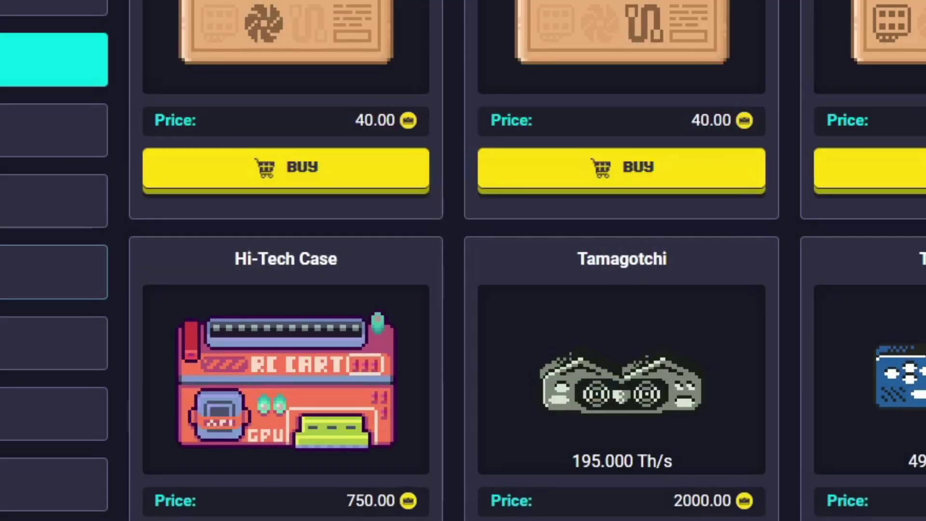
pyautogui.scroll(-4, 568, 292)
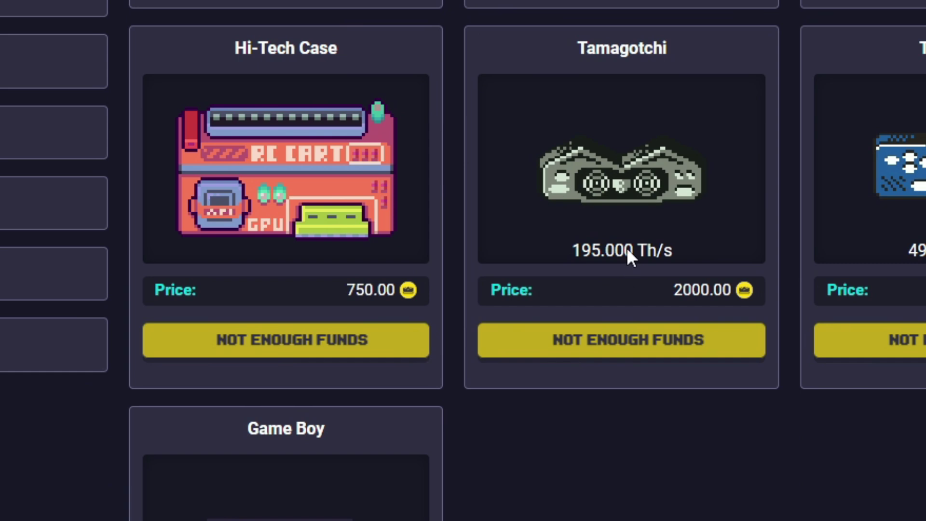
pyautogui.moveTo(674, 289); pyautogui.dragTo(710, 289)
pyautogui.click(701, 292)
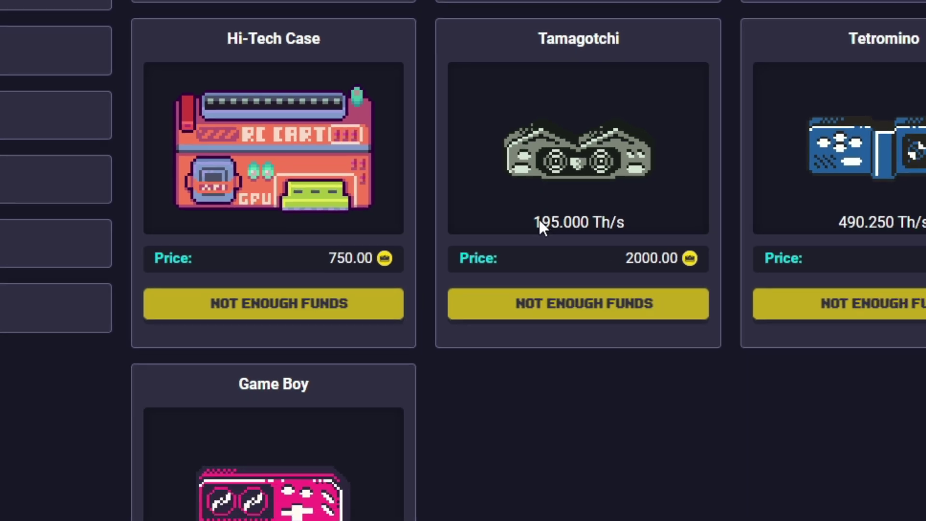
pyautogui.moveTo(539, 219); pyautogui.dragTo(482, 166)
pyautogui.click(481, 166)
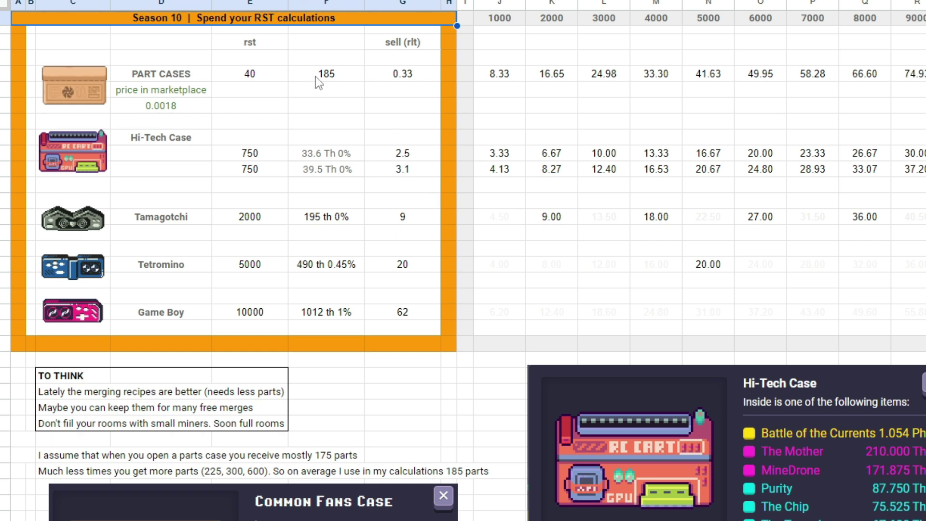
# Step: Check the Part Cases values (0.0018 price, 40 RST, 185 parts) and the =F9*$D$11 sell formula
pyautogui.click(74, 84)
pyautogui.click(157, 89)
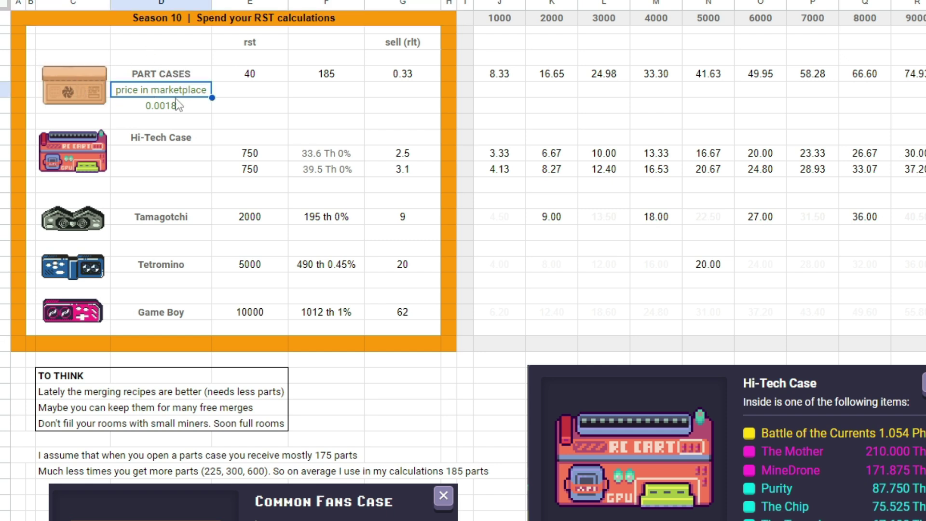
pyautogui.click(176, 106)
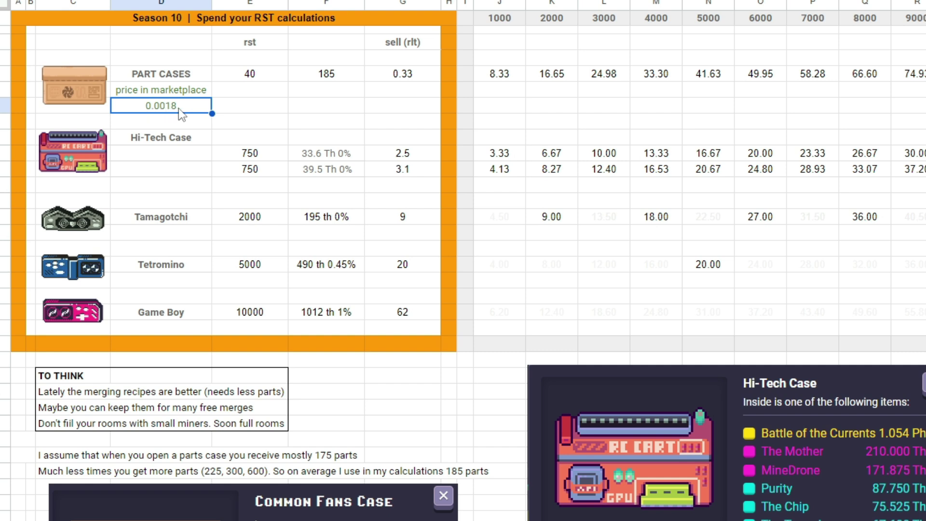
pyautogui.click(275, 78)
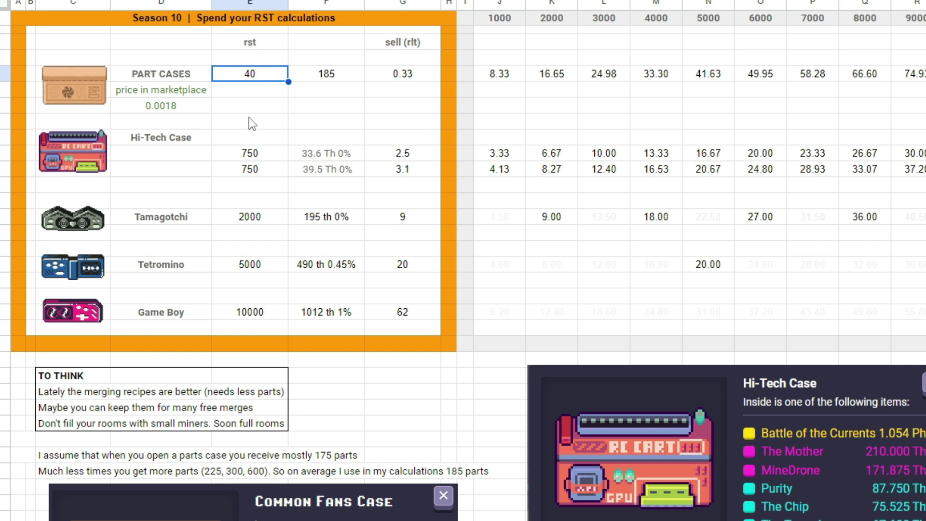
pyautogui.click(349, 72)
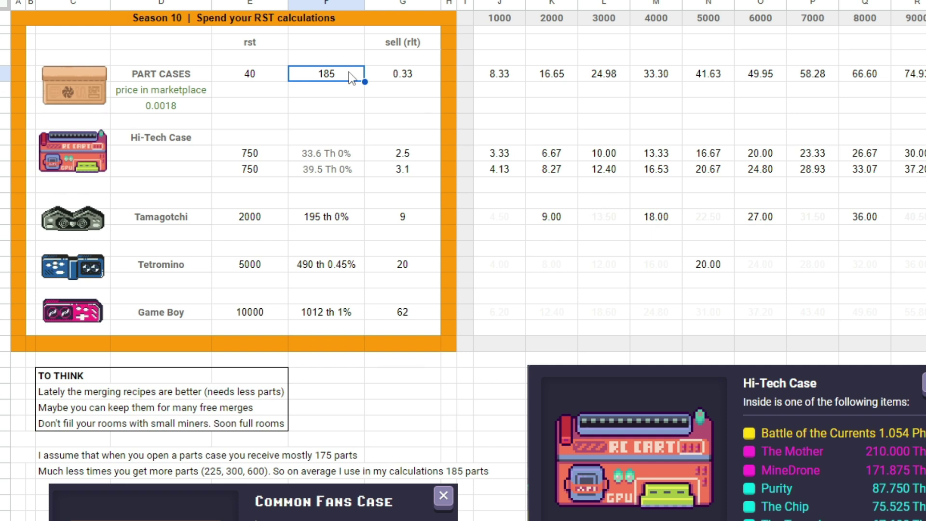
pyautogui.click(418, 71)
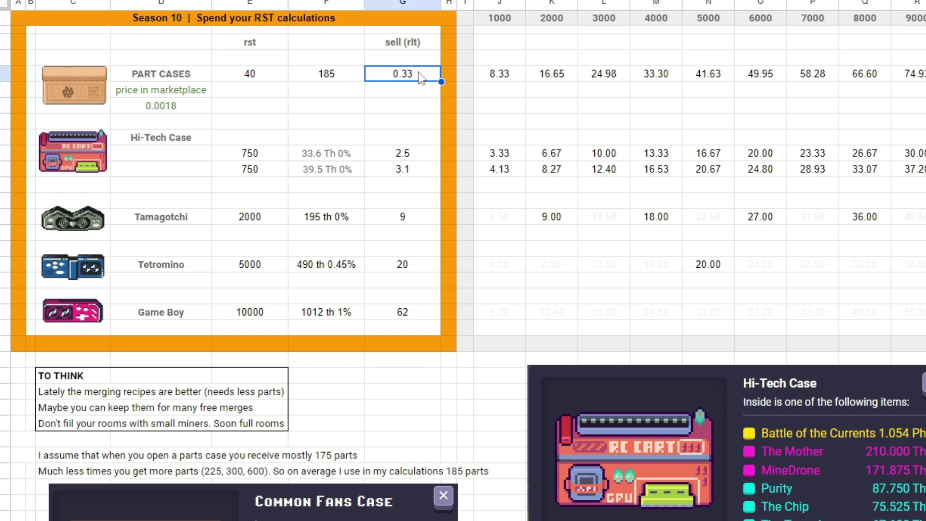
pyautogui.doubleClick(418, 71)
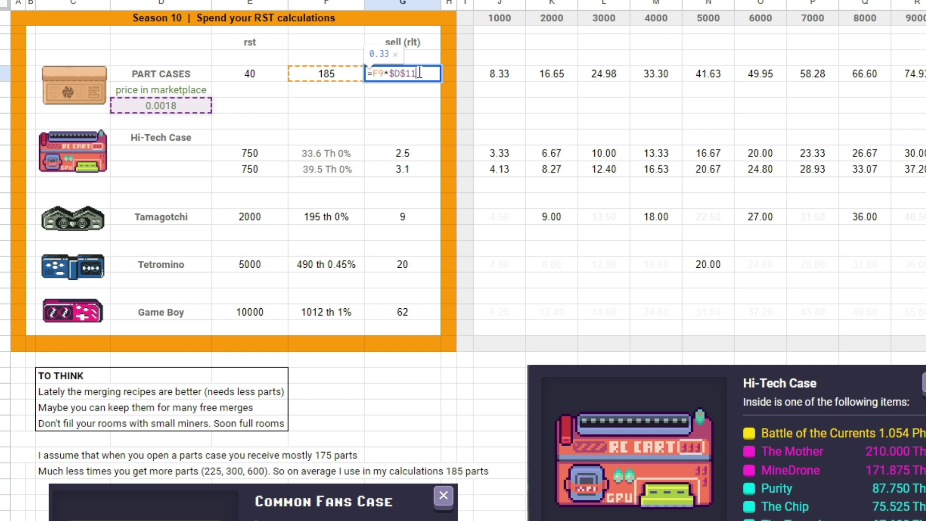
pyautogui.press('Escape')
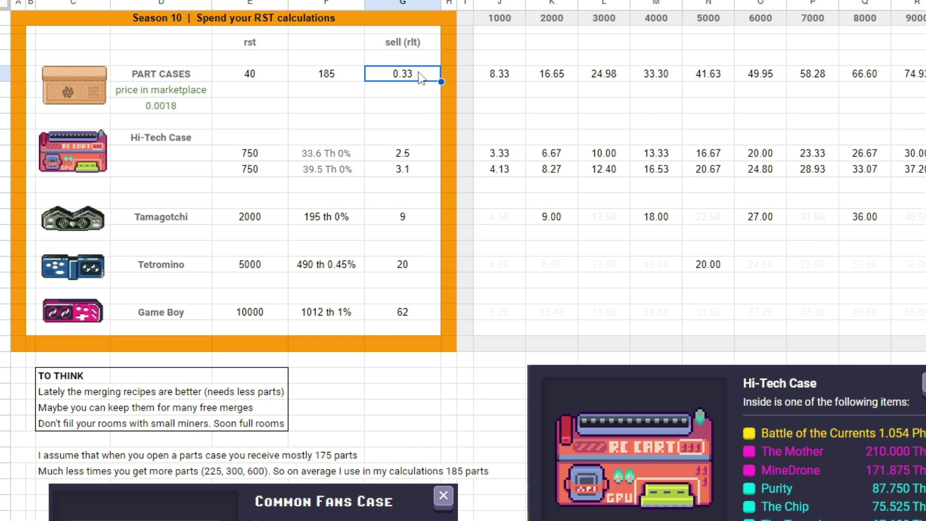
pyautogui.click(512, 73)
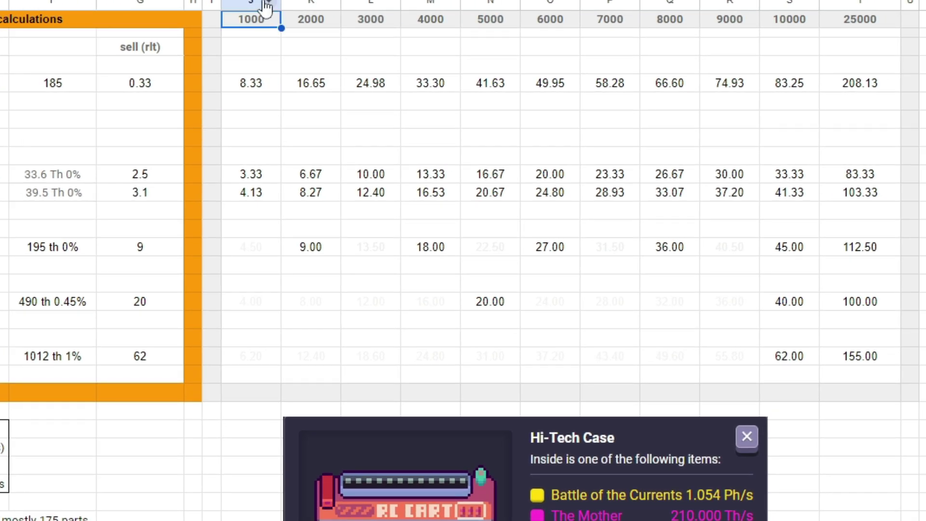
pyautogui.rightClick(248, 3)
pyautogui.click(248, 2)
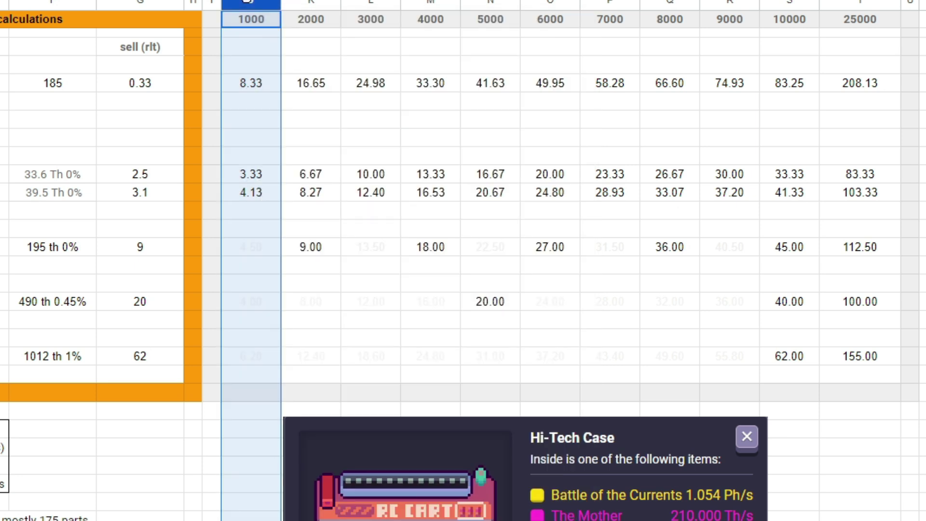
pyautogui.click(308, 4)
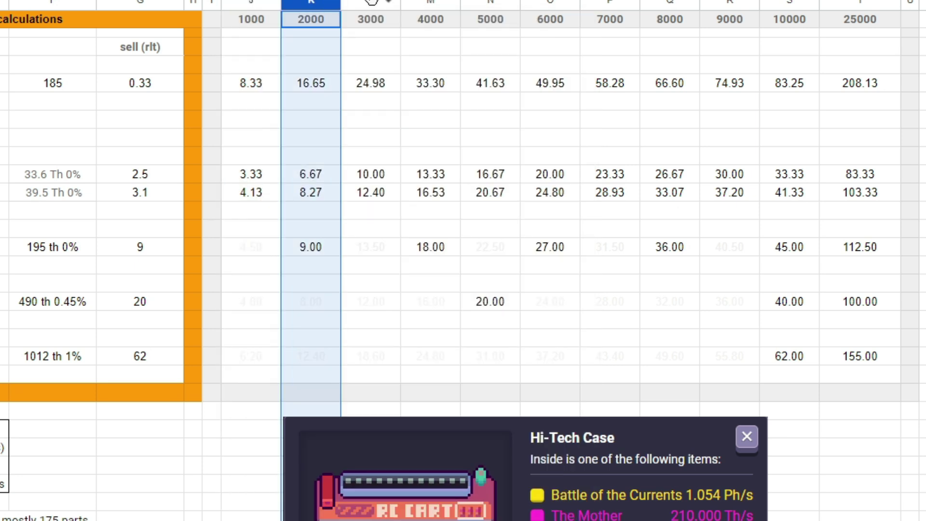
pyautogui.click(375, 4)
pyautogui.click(429, 5)
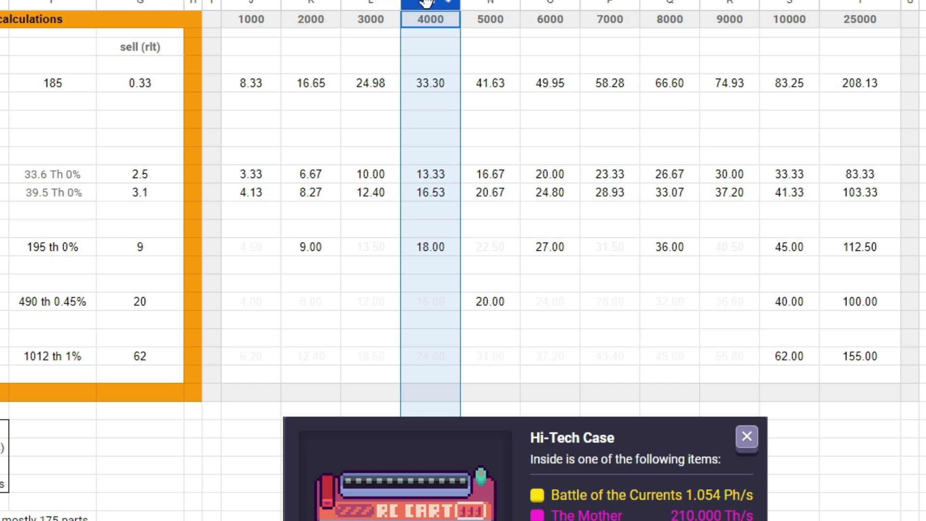
pyautogui.click(440, 88)
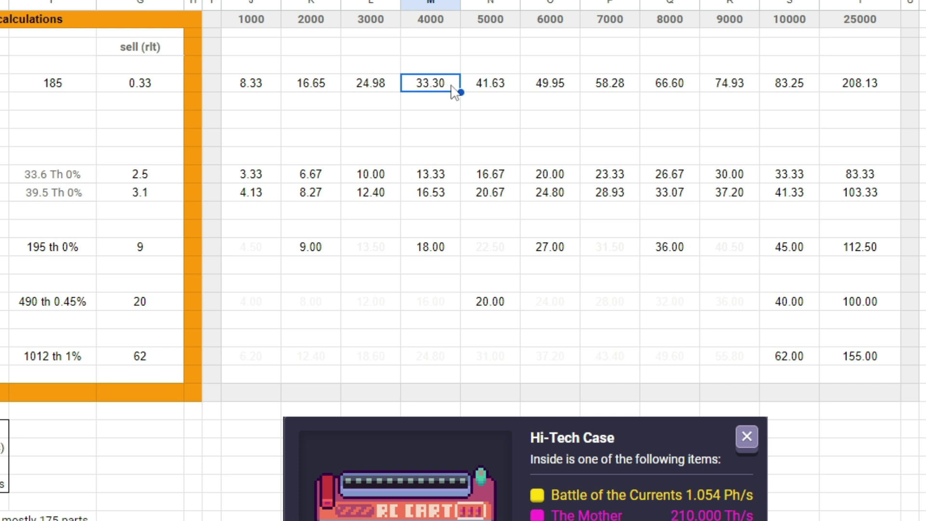
pyautogui.click(511, 91)
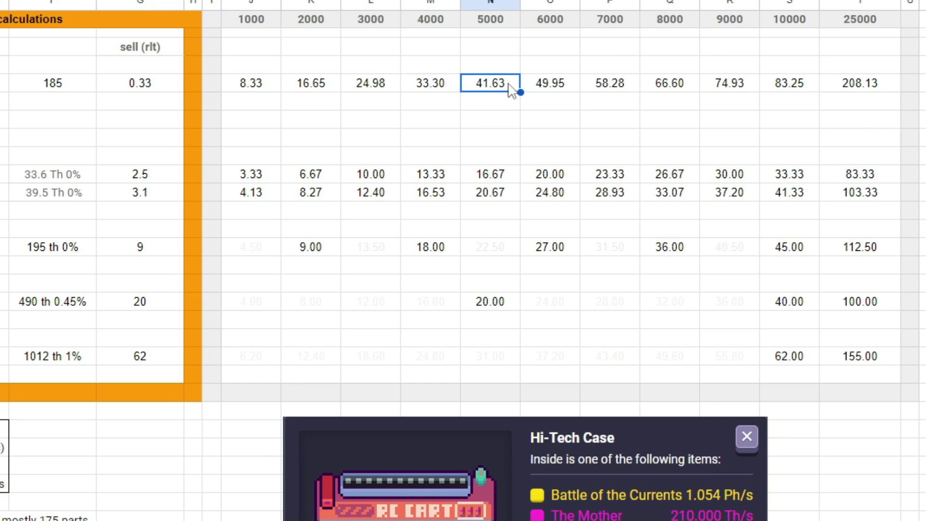
pyautogui.click(766, 89)
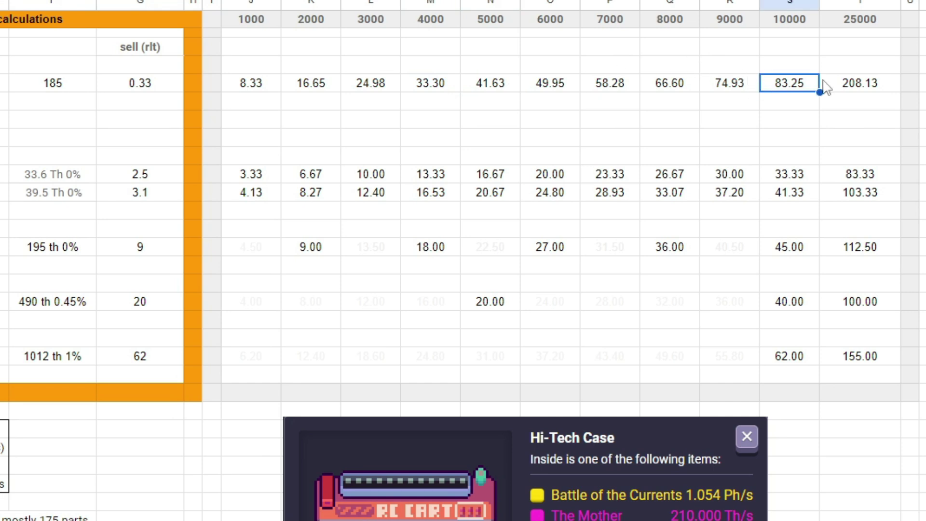
pyautogui.click(881, 93)
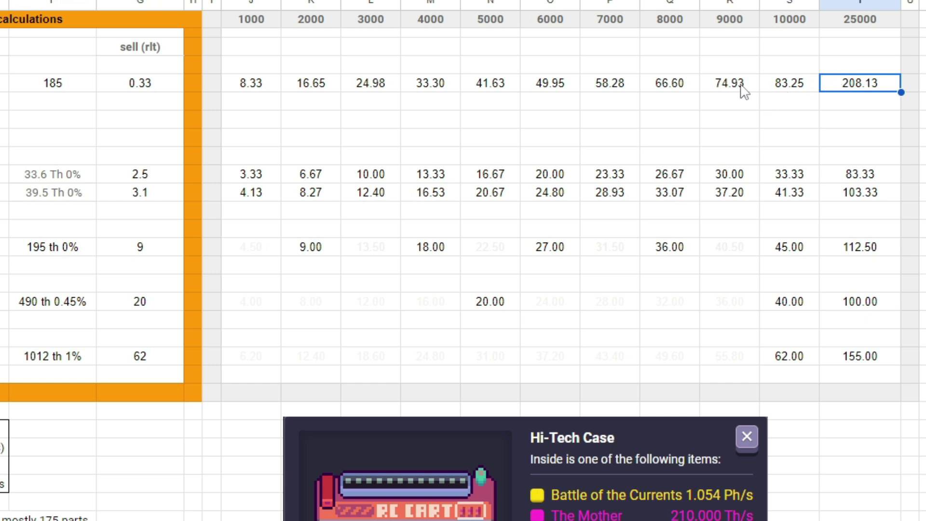
pyautogui.click(786, 89)
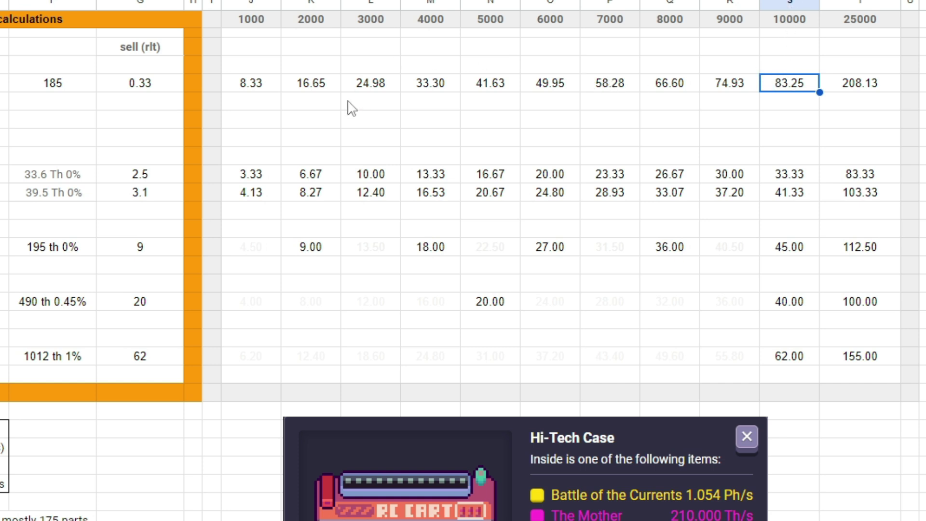
pyautogui.click(323, 90)
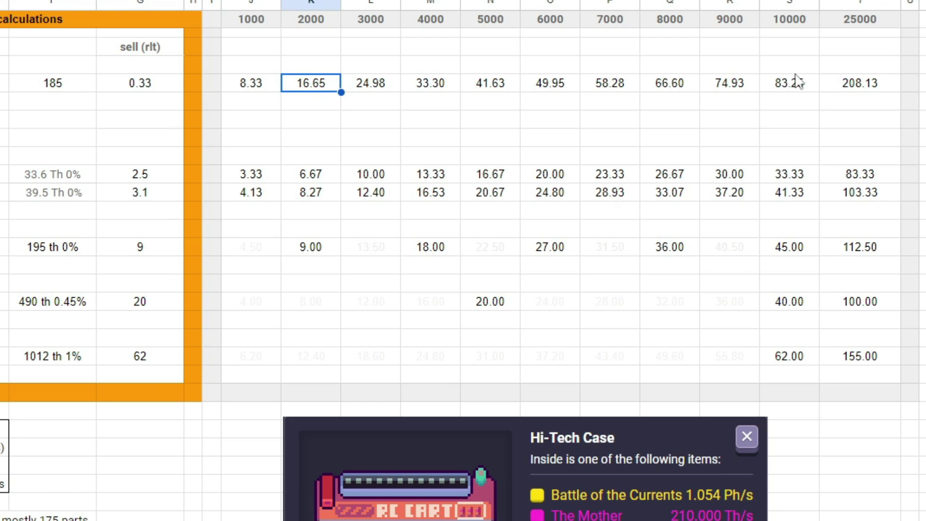
pyautogui.click(802, 93)
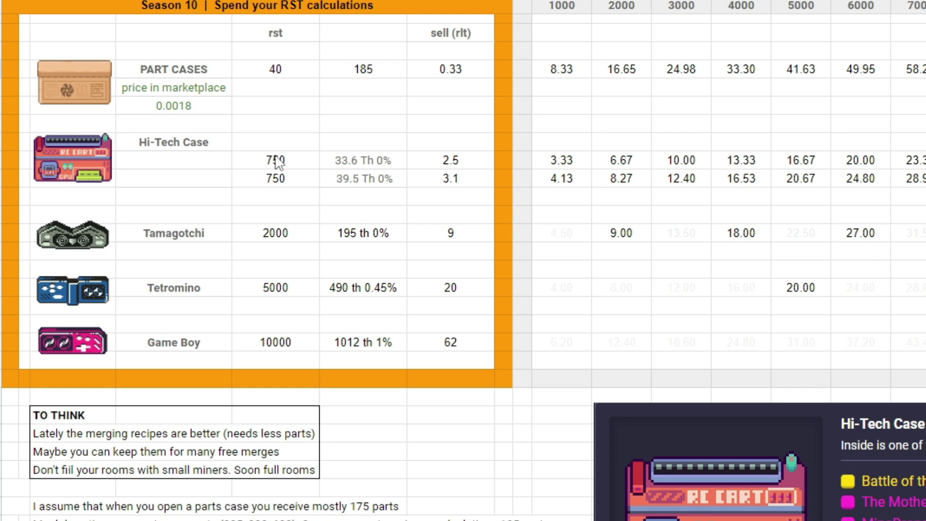
pyautogui.click(378, 187)
pyautogui.click(378, 163)
pyautogui.click(393, 182)
pyautogui.press('Up')
pyautogui.click(389, 187)
pyautogui.click(398, 163)
pyautogui.click(462, 165)
pyautogui.click(471, 177)
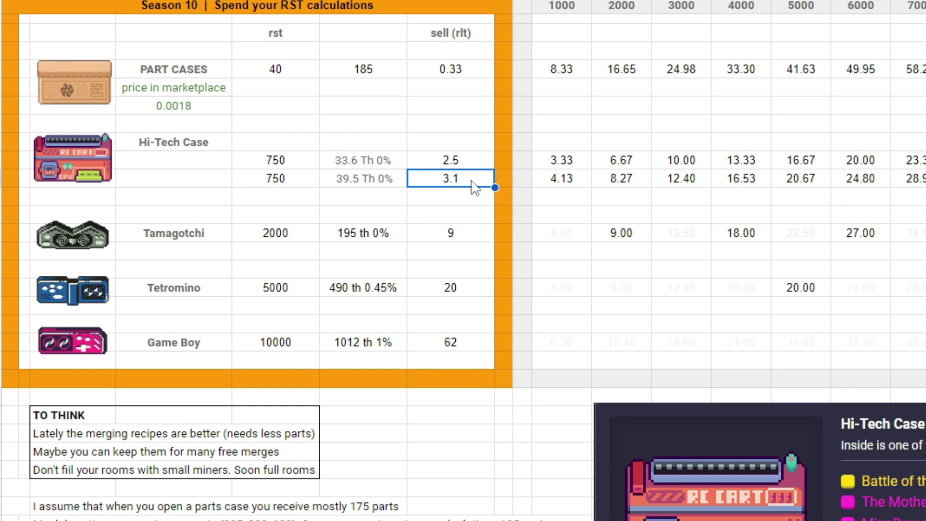
pyautogui.click(302, 163)
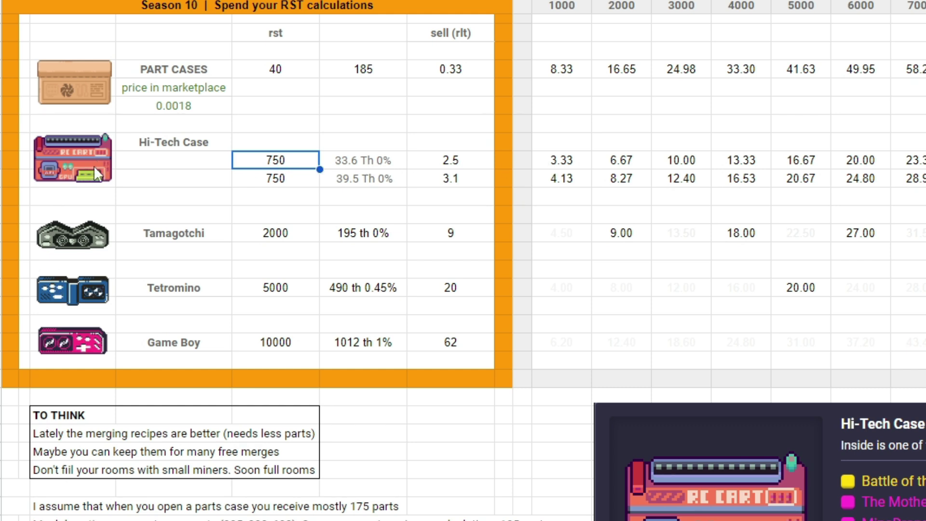
pyautogui.click(471, 166)
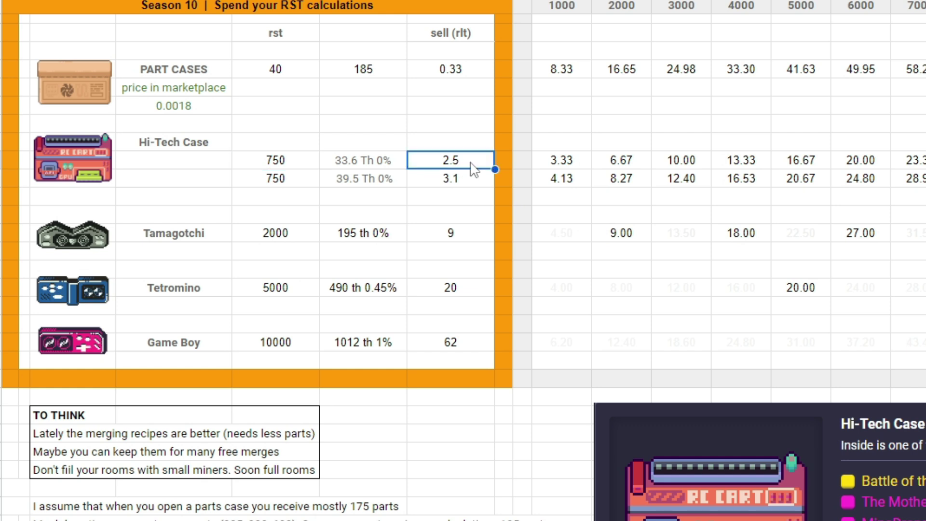
pyautogui.press('Right')
pyautogui.press('Right')
pyautogui.press('Right')
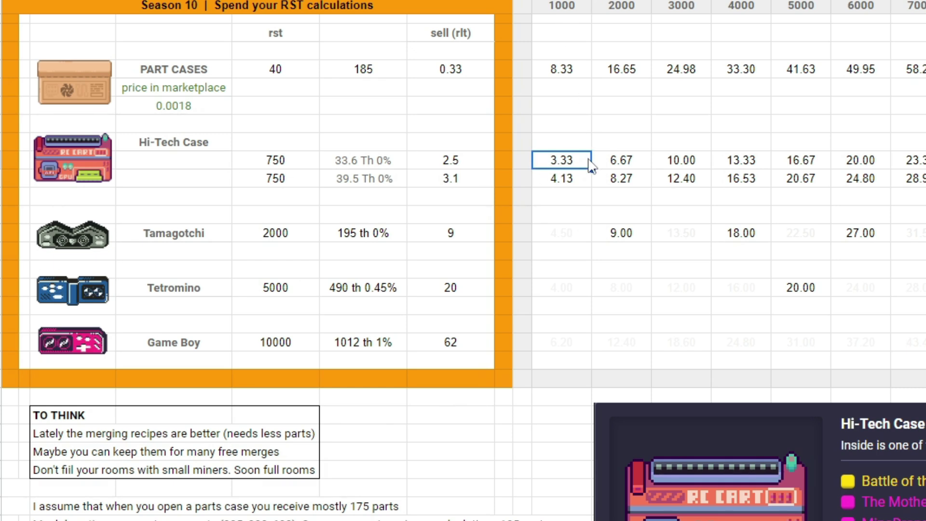
pyautogui.click(269, 161)
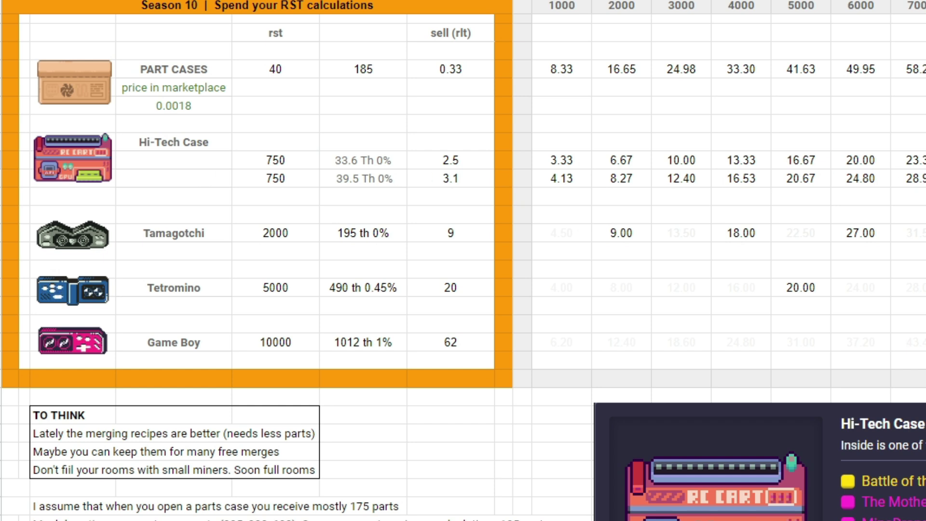
pyautogui.hscroll(5, 863, 160)
pyautogui.click(866, 162)
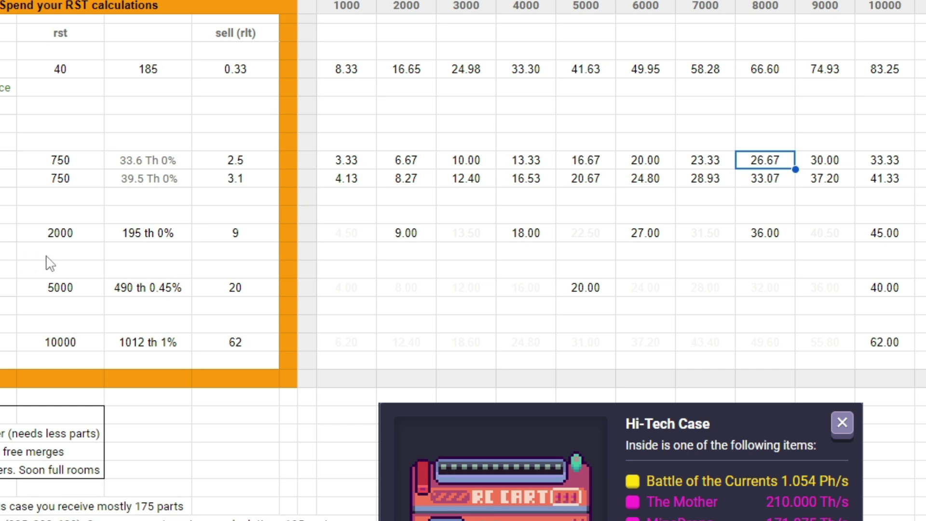
pyautogui.click(401, 237)
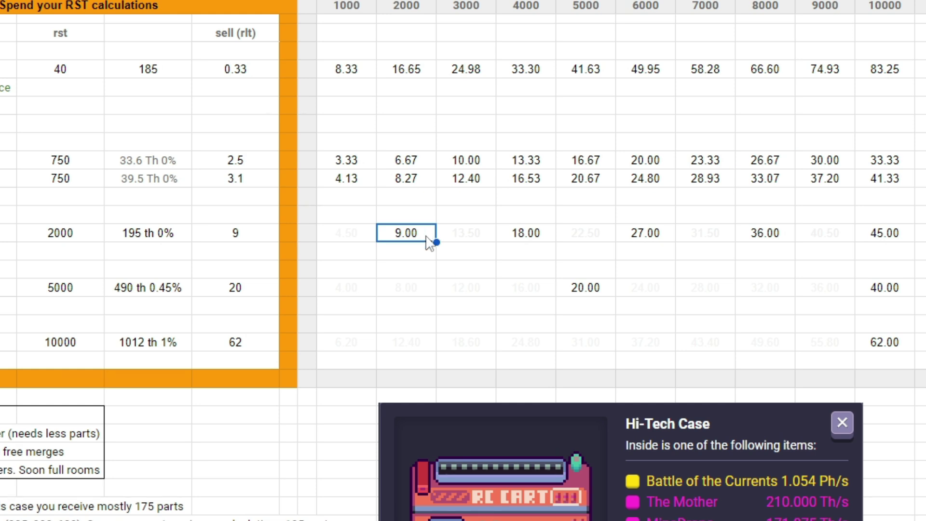
pyautogui.click(512, 239)
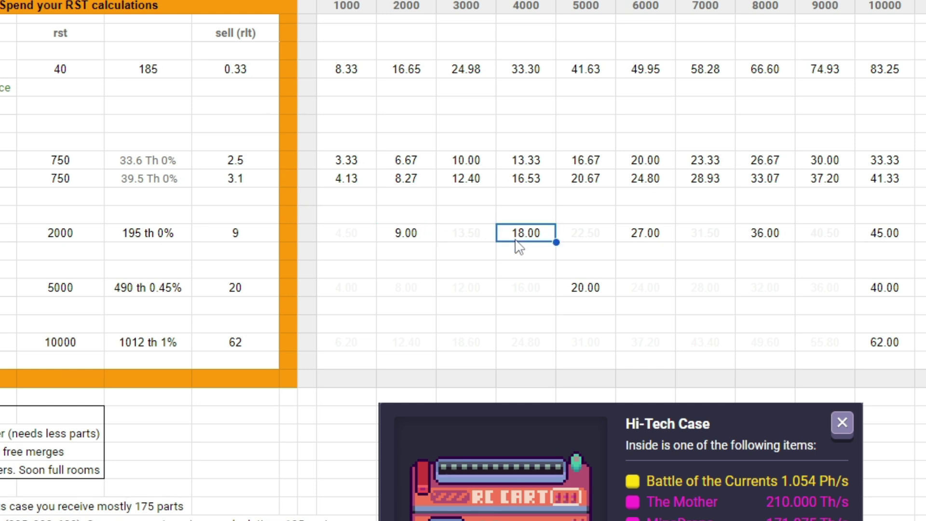
pyautogui.click(651, 242)
pyautogui.click(783, 241)
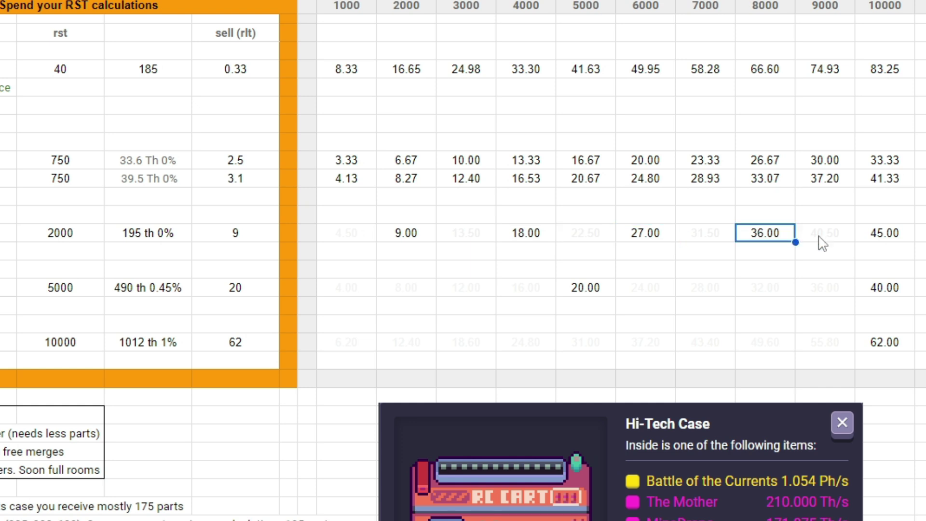
pyautogui.click(907, 241)
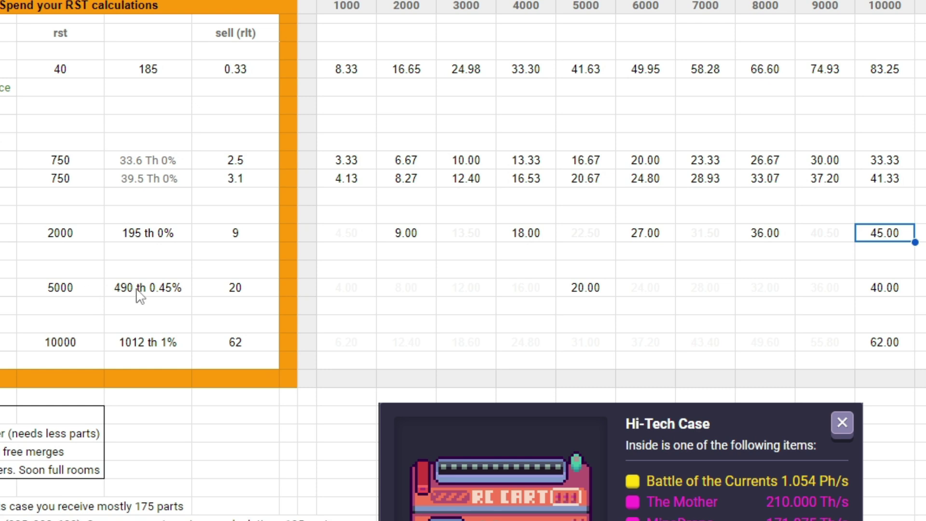
pyautogui.click(167, 292)
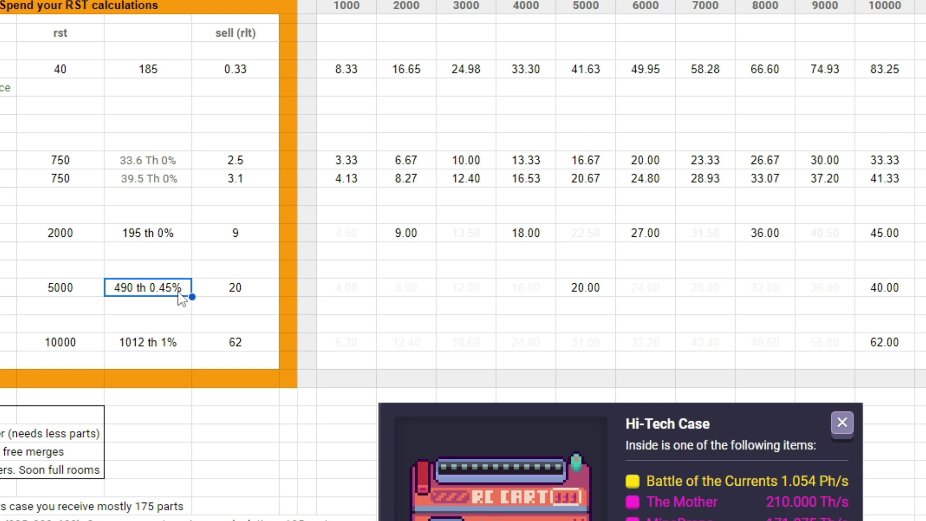
pyautogui.click(238, 299)
pyautogui.click(254, 235)
pyautogui.click(255, 291)
pyautogui.click(260, 342)
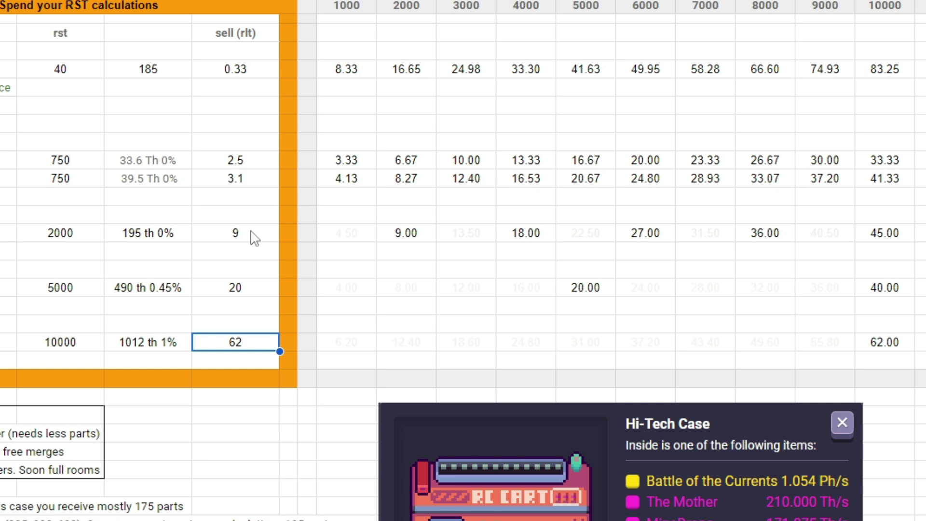
pyautogui.click(241, 236)
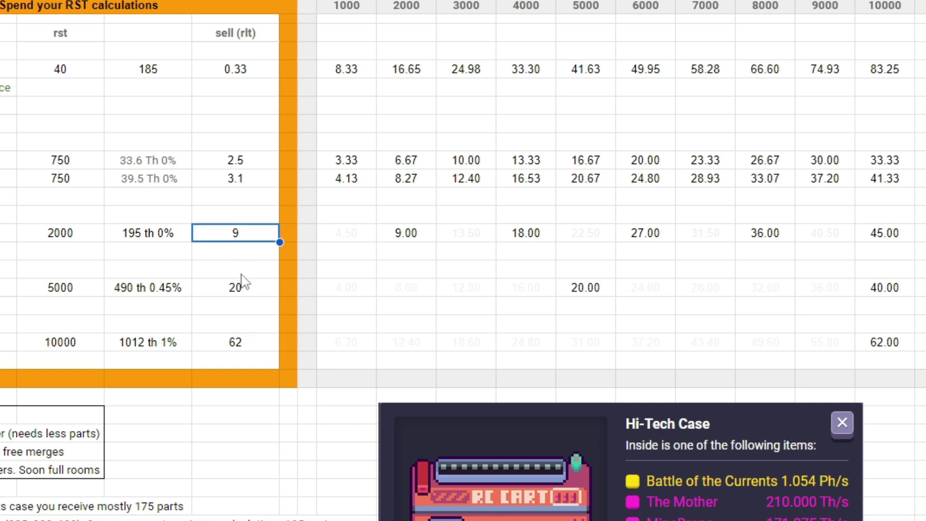
pyautogui.click(247, 292)
pyautogui.click(239, 348)
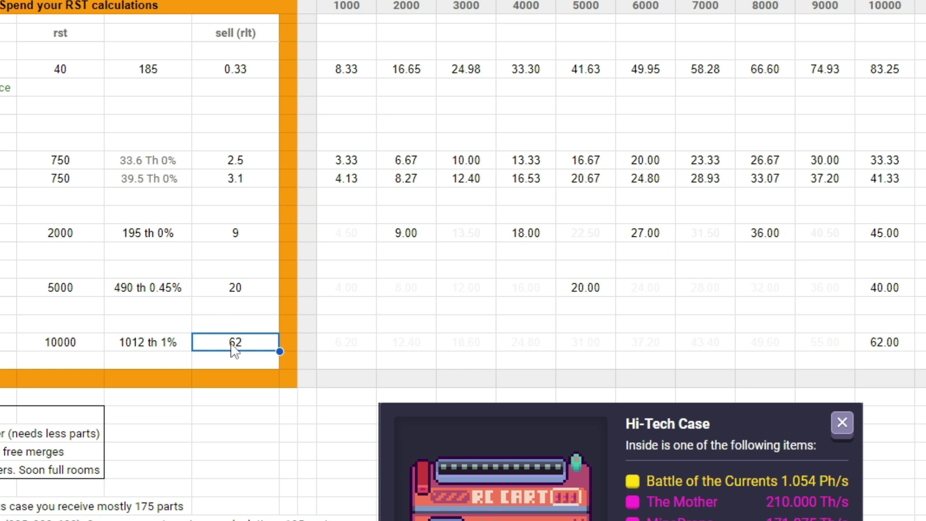
pyautogui.click(244, 290)
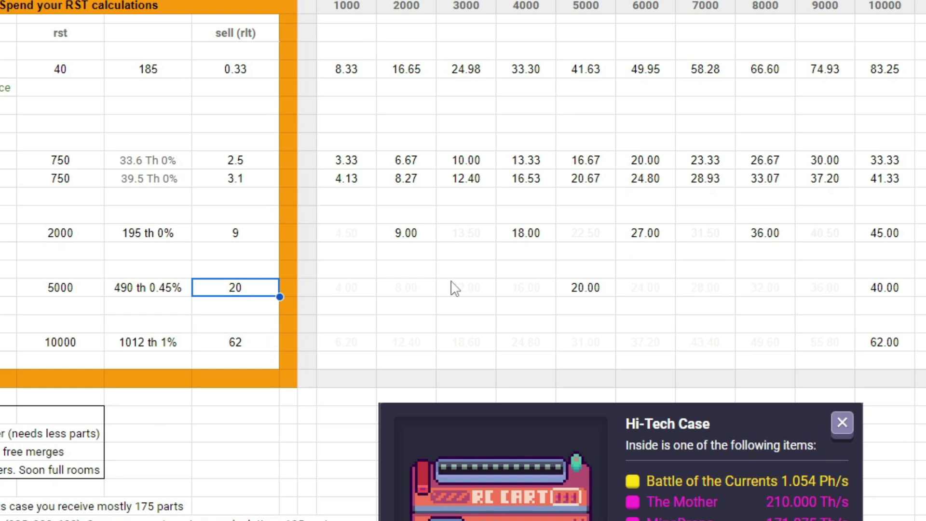
pyautogui.click(581, 290)
pyautogui.click(895, 289)
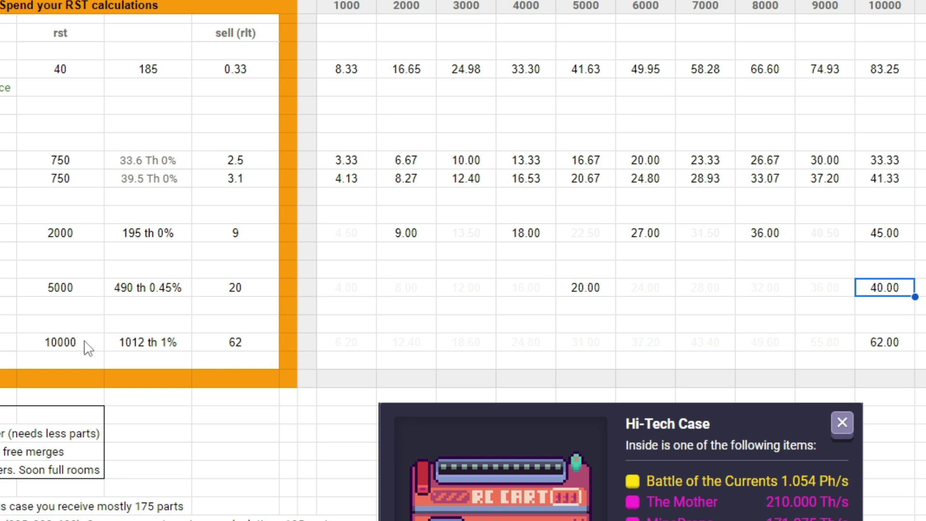
pyautogui.click(130, 347)
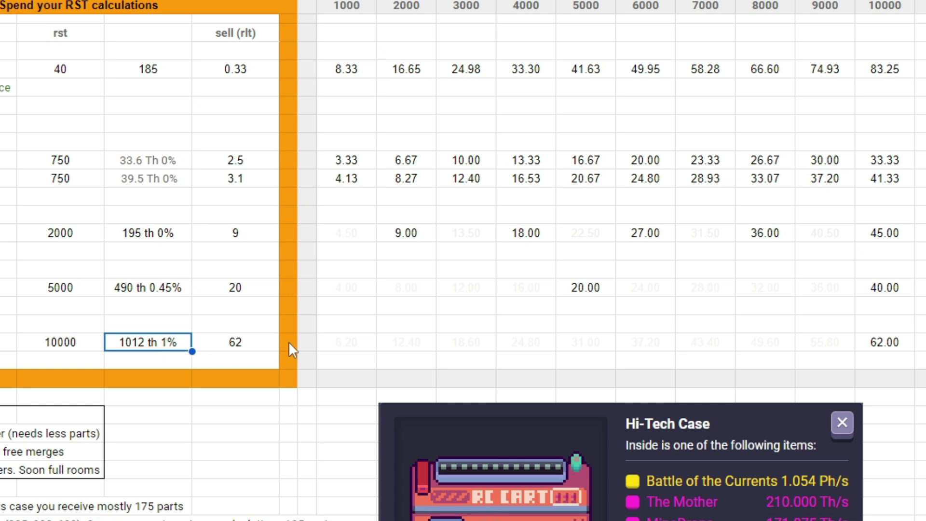
pyautogui.click(257, 349)
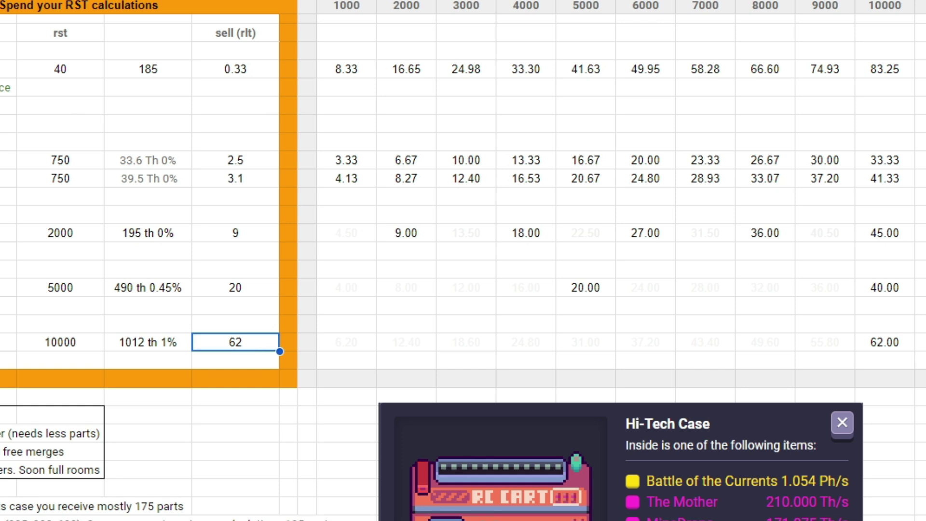
pyautogui.click(884, 5)
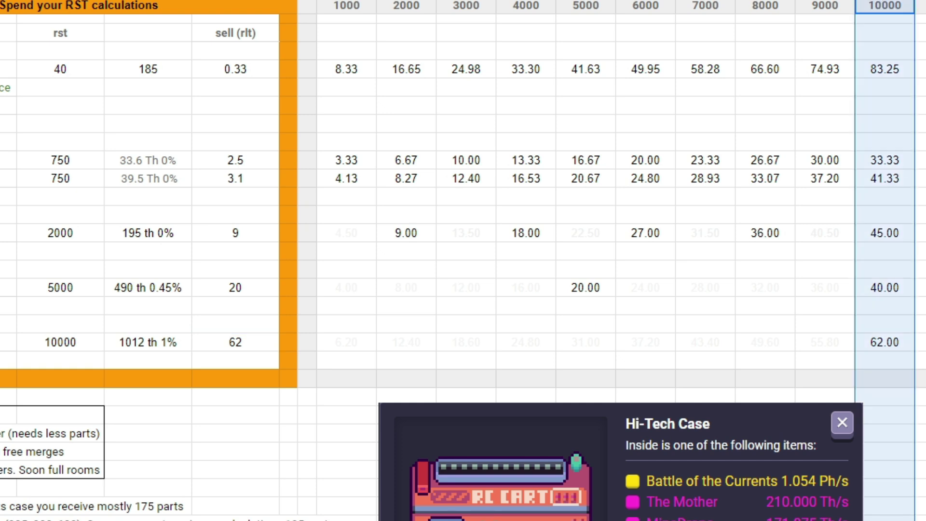
pyautogui.click(897, 67)
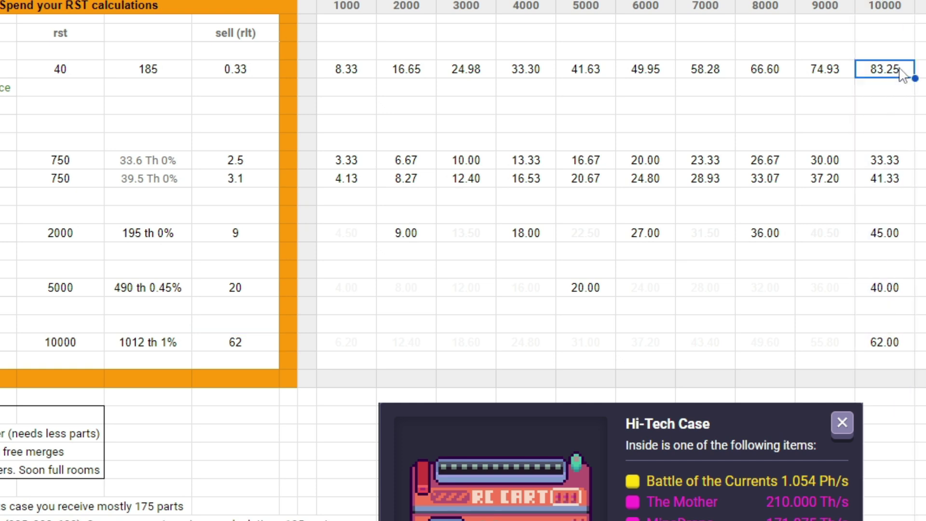
pyautogui.click(897, 163)
pyautogui.click(894, 180)
pyautogui.click(898, 235)
pyautogui.click(897, 287)
pyautogui.click(894, 342)
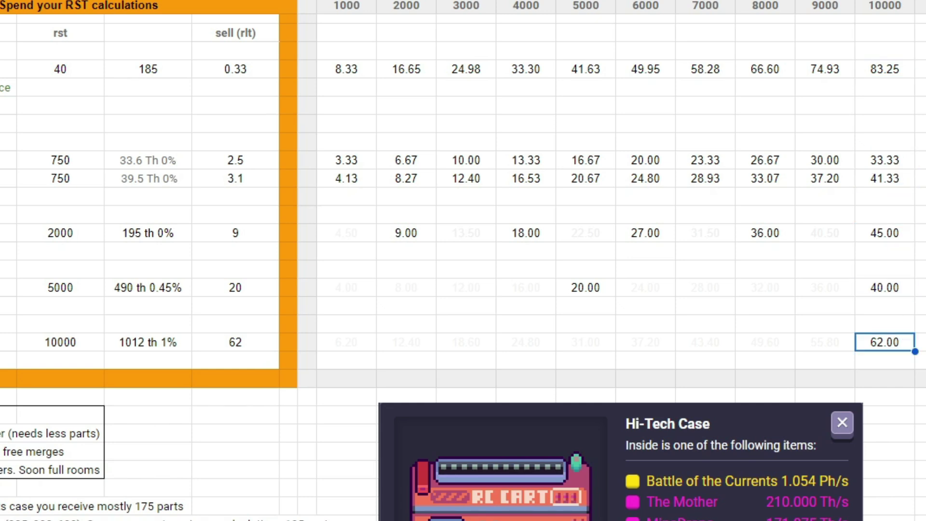
pyautogui.click(894, 72)
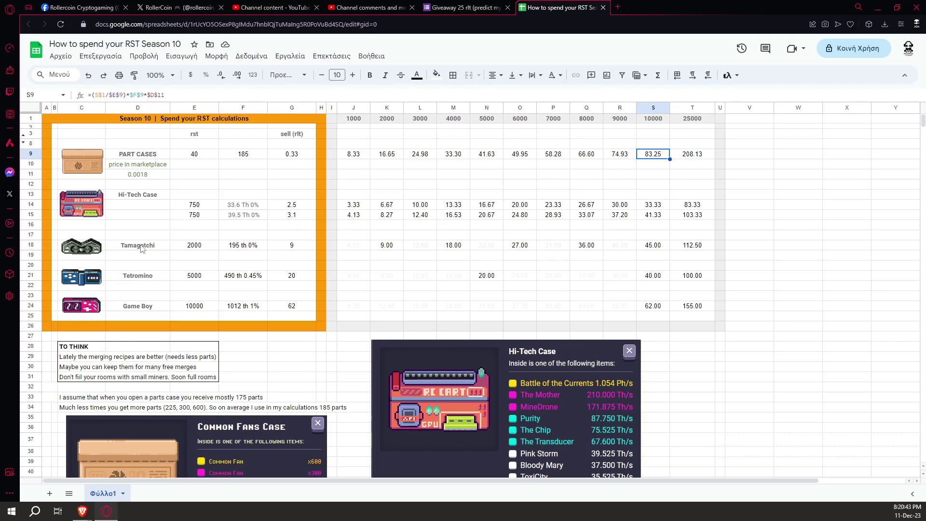
pyautogui.moveTo(141, 246); pyautogui.dragTo(142, 309)
pyautogui.click(143, 309)
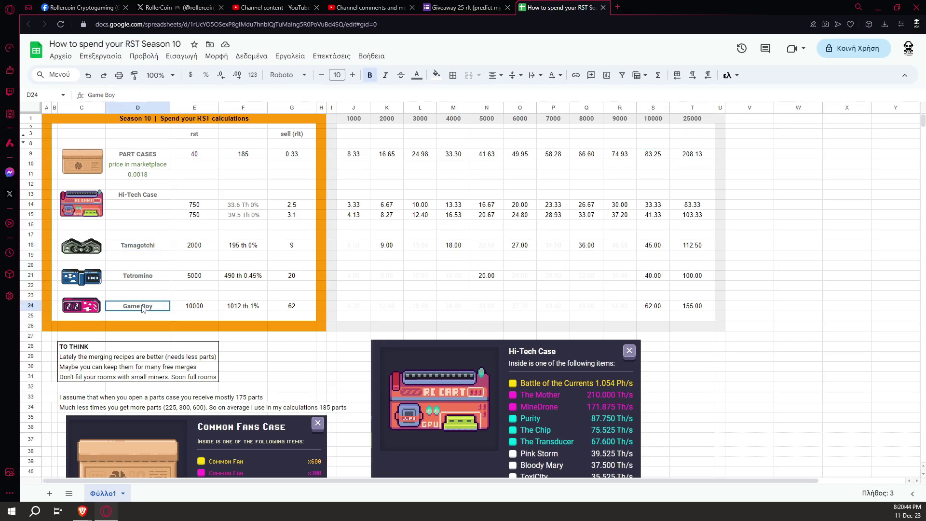
pyautogui.click(139, 273)
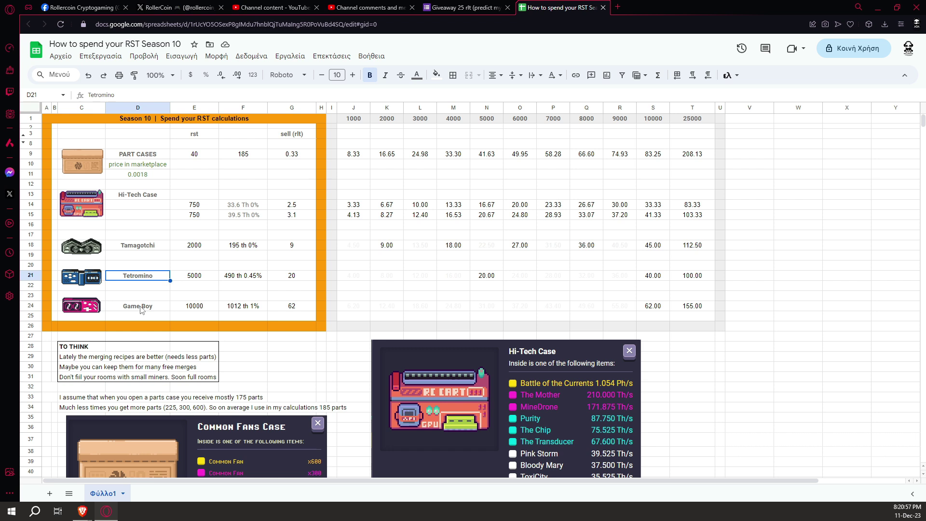
pyautogui.scroll(-2, 141, 310)
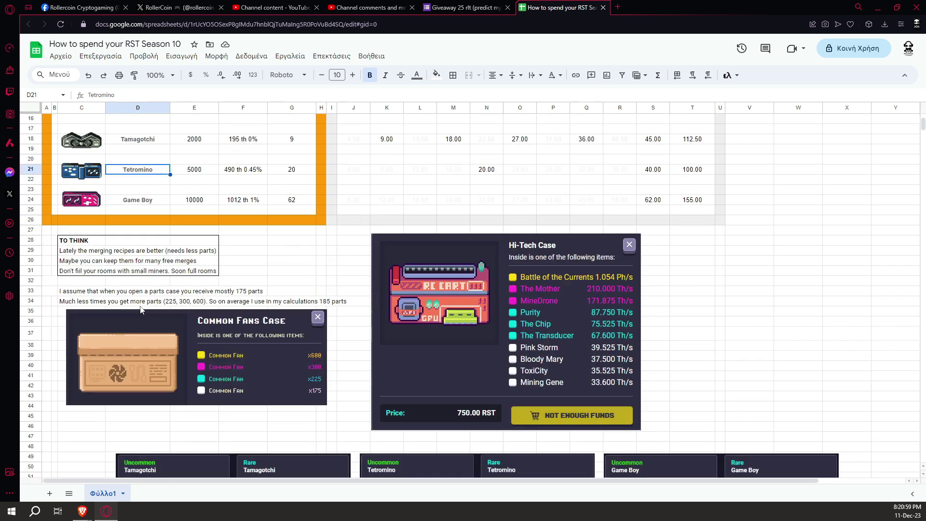
# Step: Scroll down to the Tamagotchi, Tetromino and Game Boy miner merge cost rows
pyautogui.scroll(-2, 141, 310)
pyautogui.scroll(-1, 141, 310)
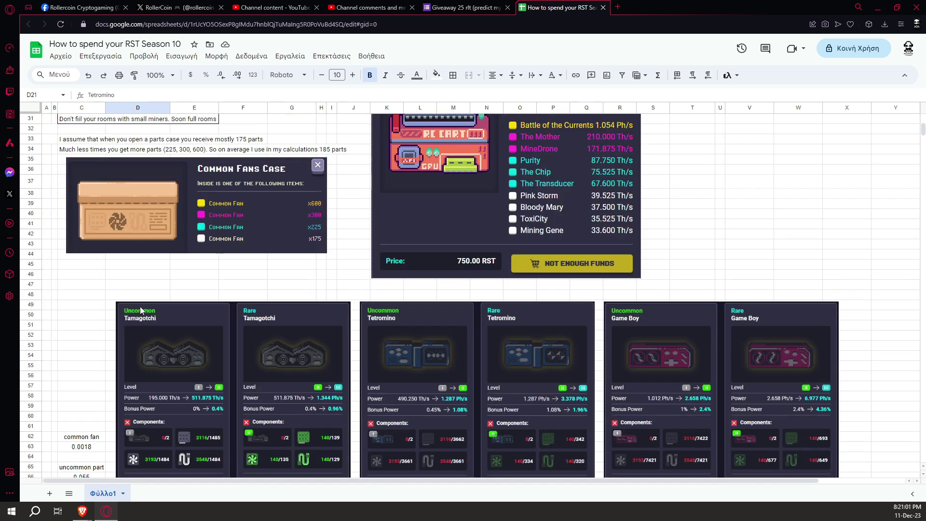
pyautogui.scroll(-2, 141, 310)
pyautogui.scroll(-1, 140, 309)
pyautogui.scroll(-1, 141, 312)
pyautogui.scroll(1, 140, 311)
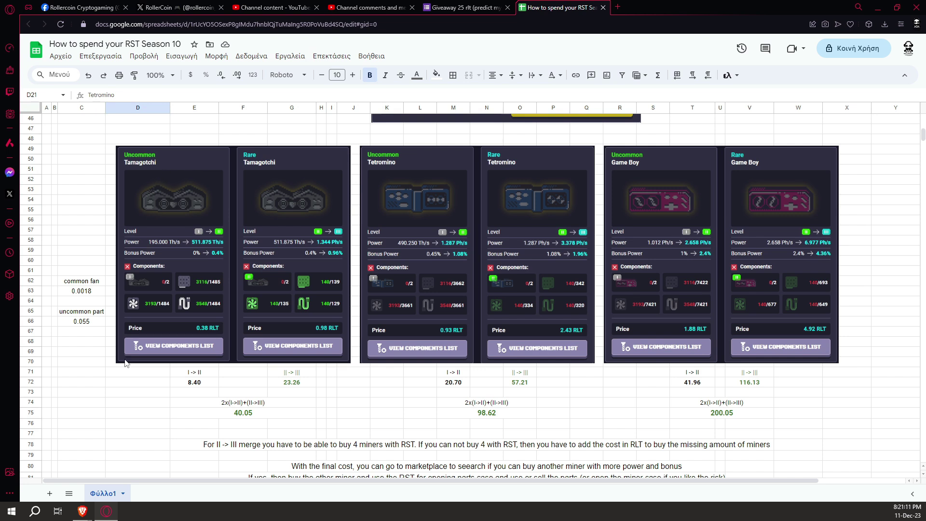
pyautogui.doubleClick(209, 382)
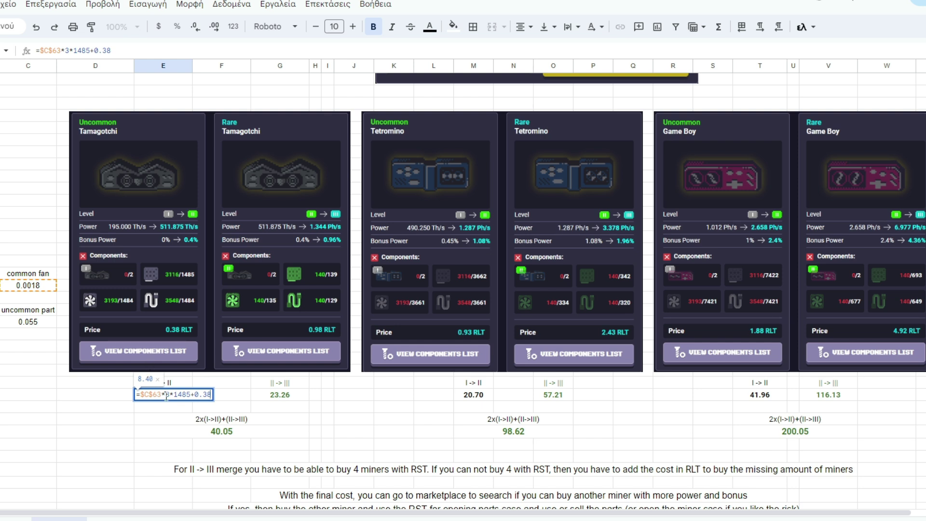
pyautogui.press('Escape')
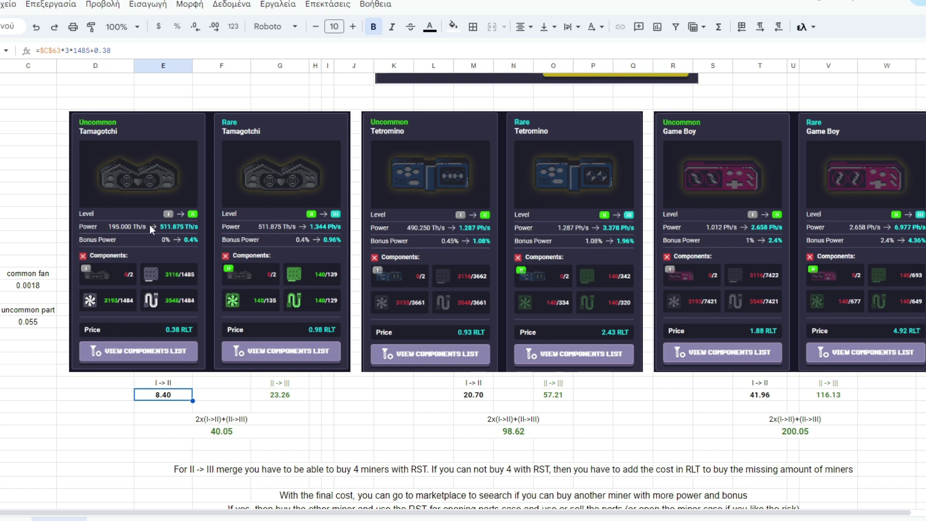
pyautogui.click(283, 398)
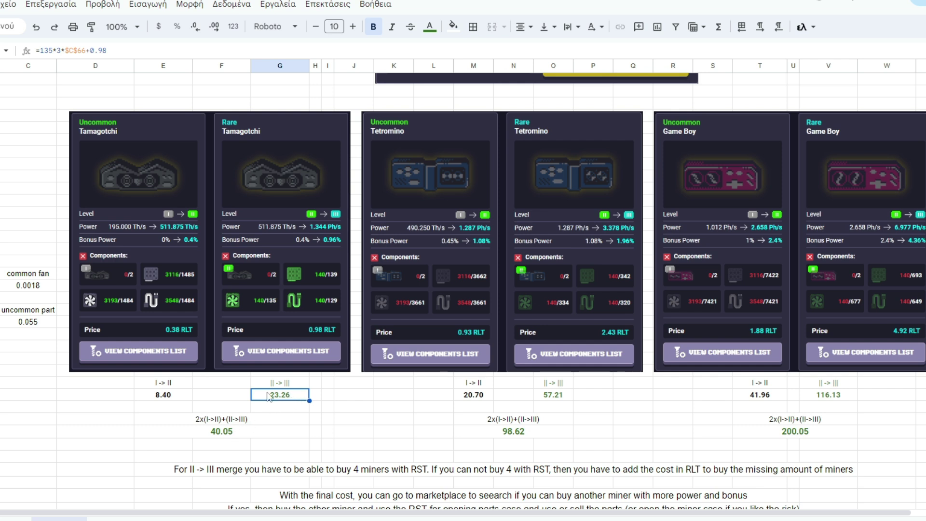
pyautogui.click(162, 397)
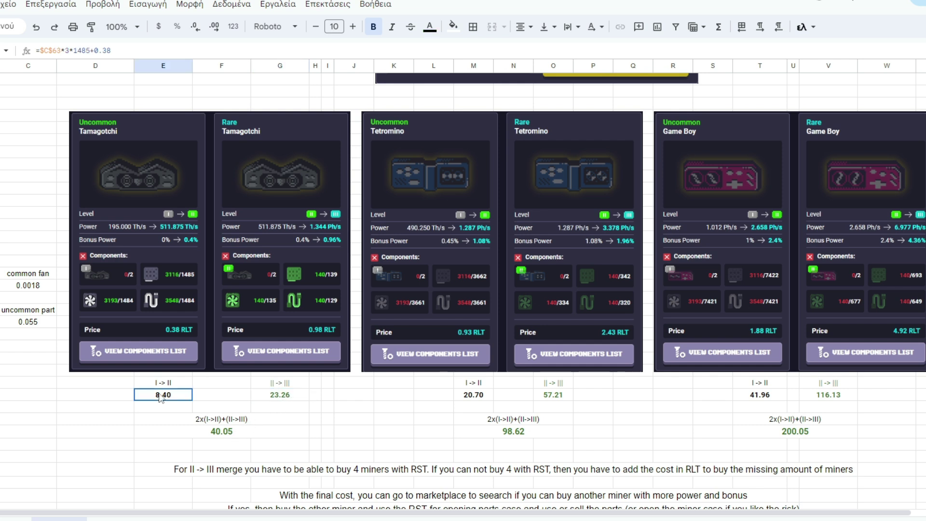
pyautogui.click(207, 420)
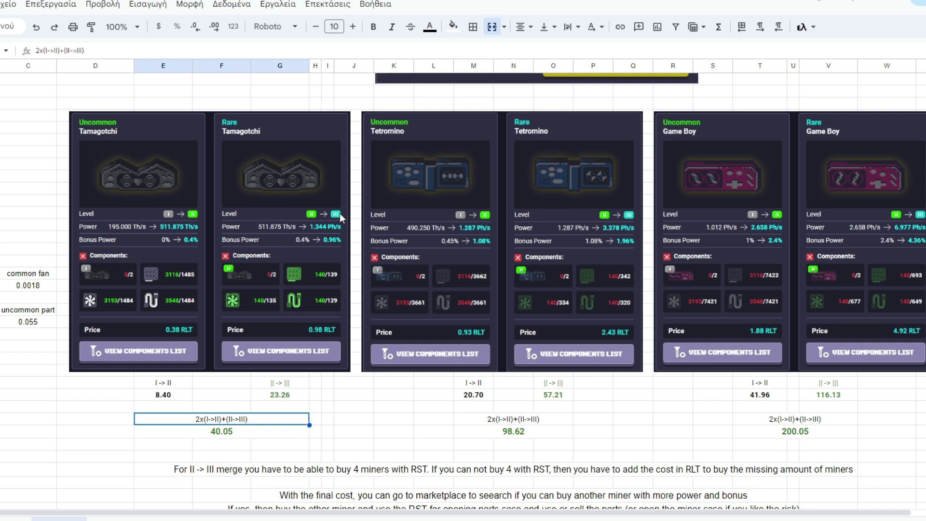
pyautogui.click(234, 434)
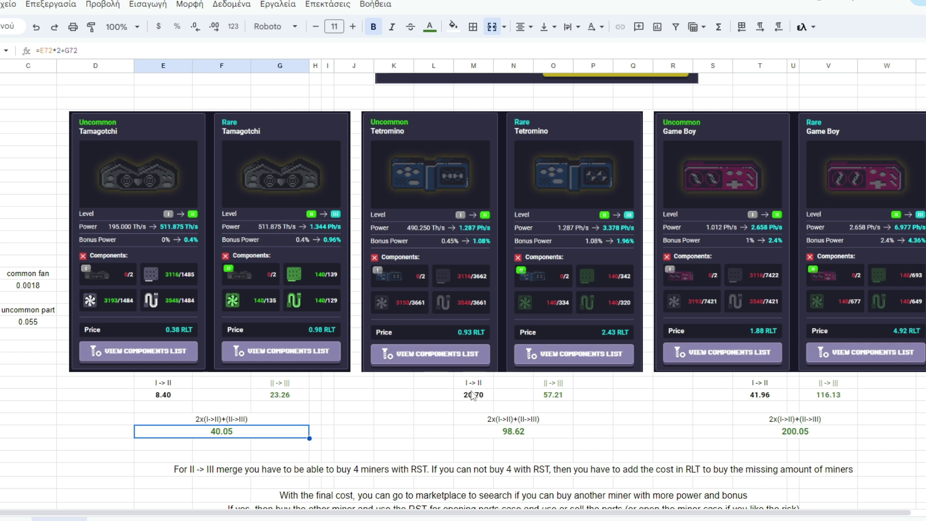
pyautogui.click(475, 397)
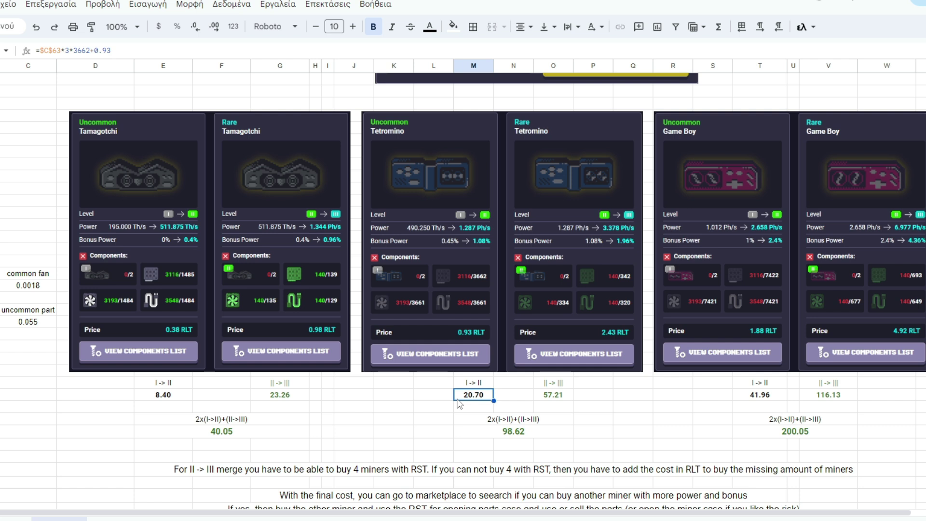
pyautogui.click(525, 432)
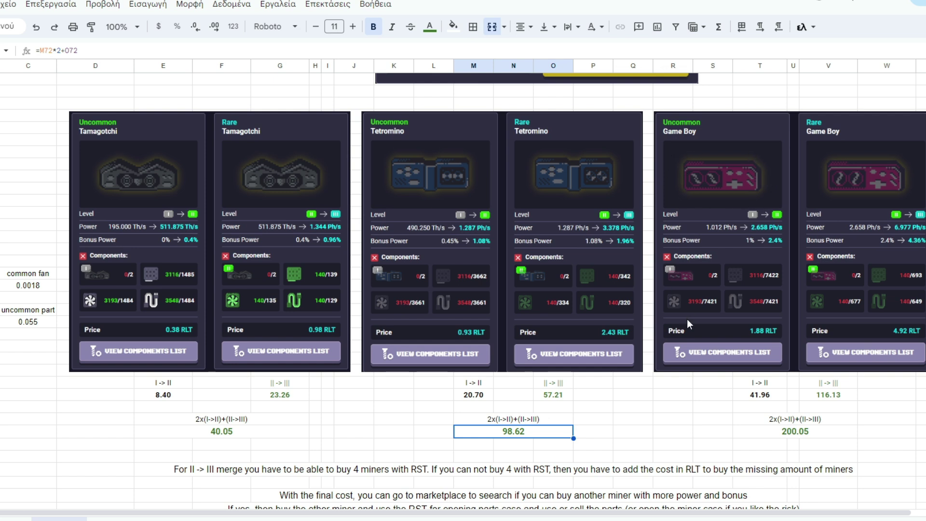
pyautogui.scroll(-3, 686, 319)
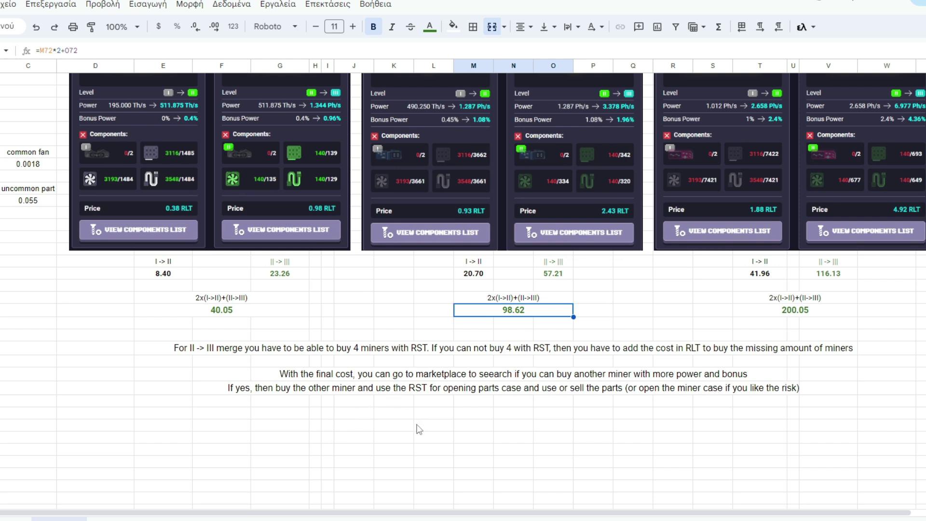
# Step: Scroll back up to the Season 10 RST calculations table
pyautogui.scroll(5, 418, 429)
pyautogui.scroll(5, 415, 424)
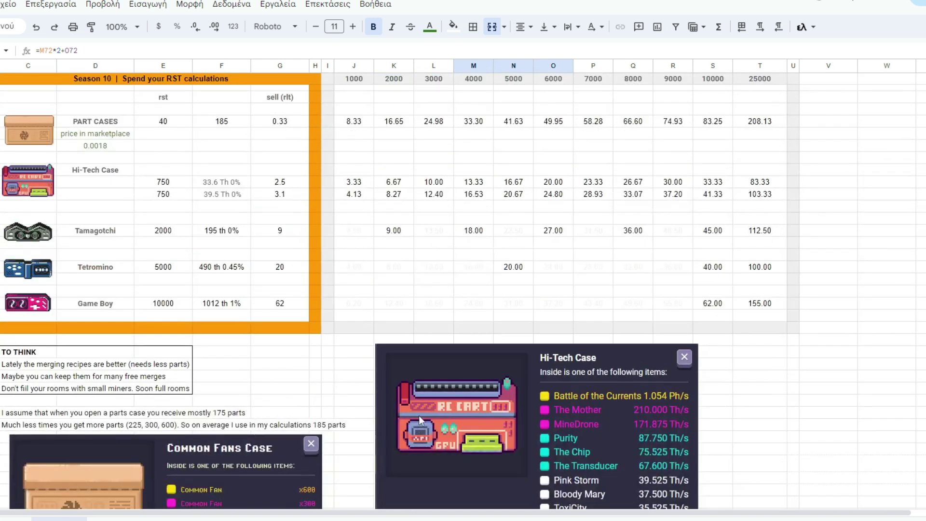